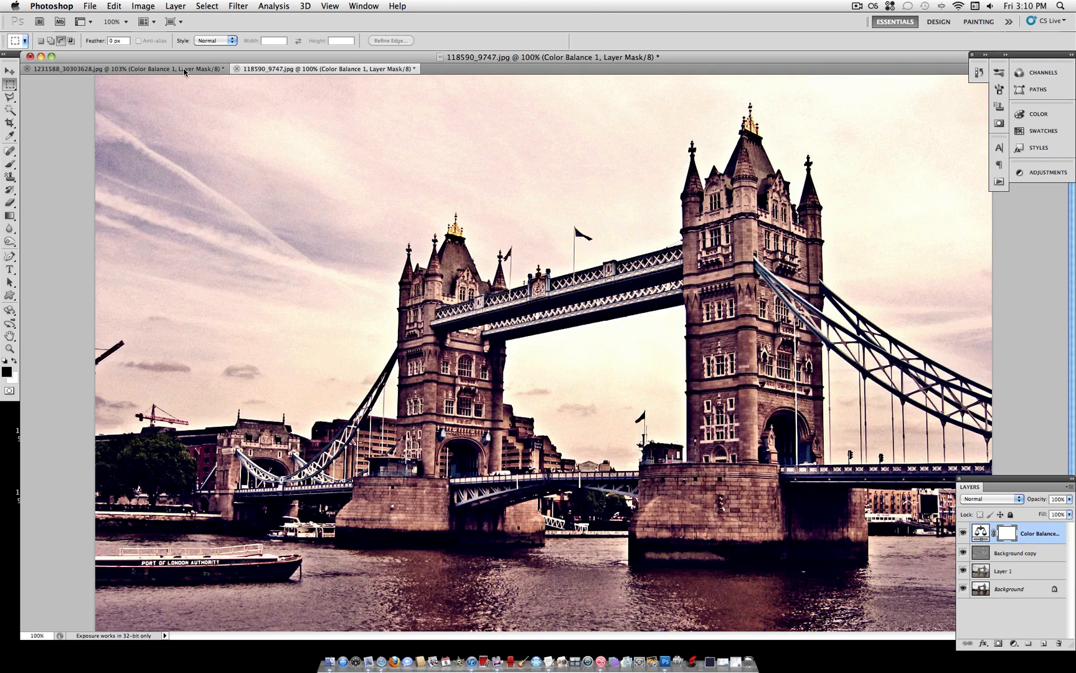
# - Compare the edited castle photo against its original by toggling the edit layers' visibility
pyautogui.click(126, 69)
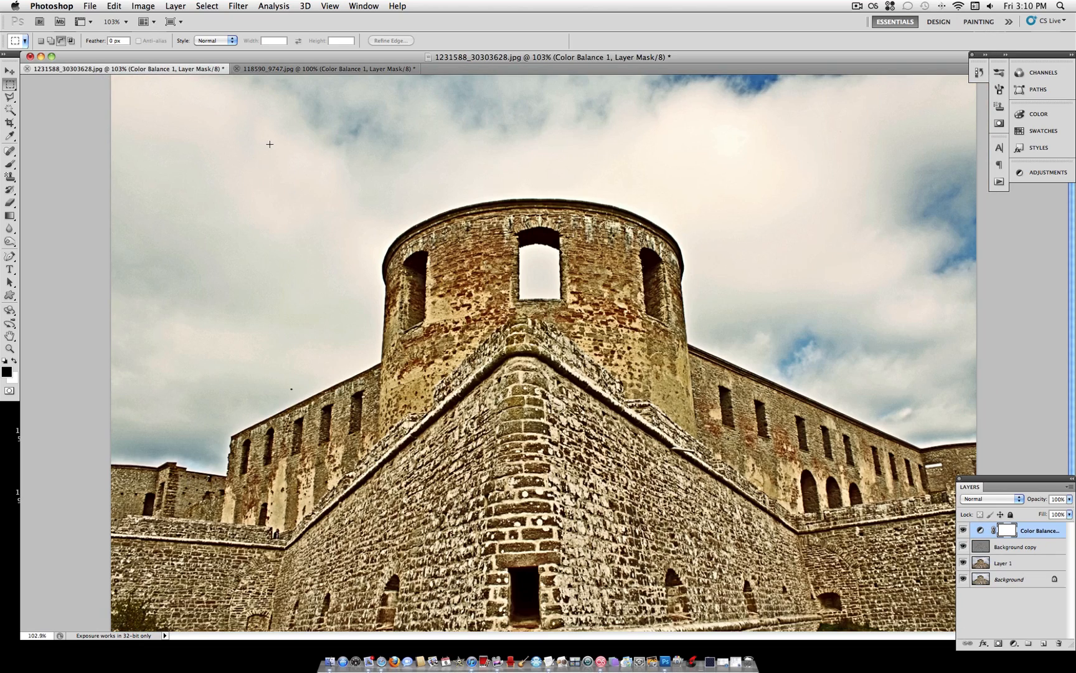
pyautogui.keyDown('alt'); pyautogui.click(964, 579); pyautogui.keyUp('alt')
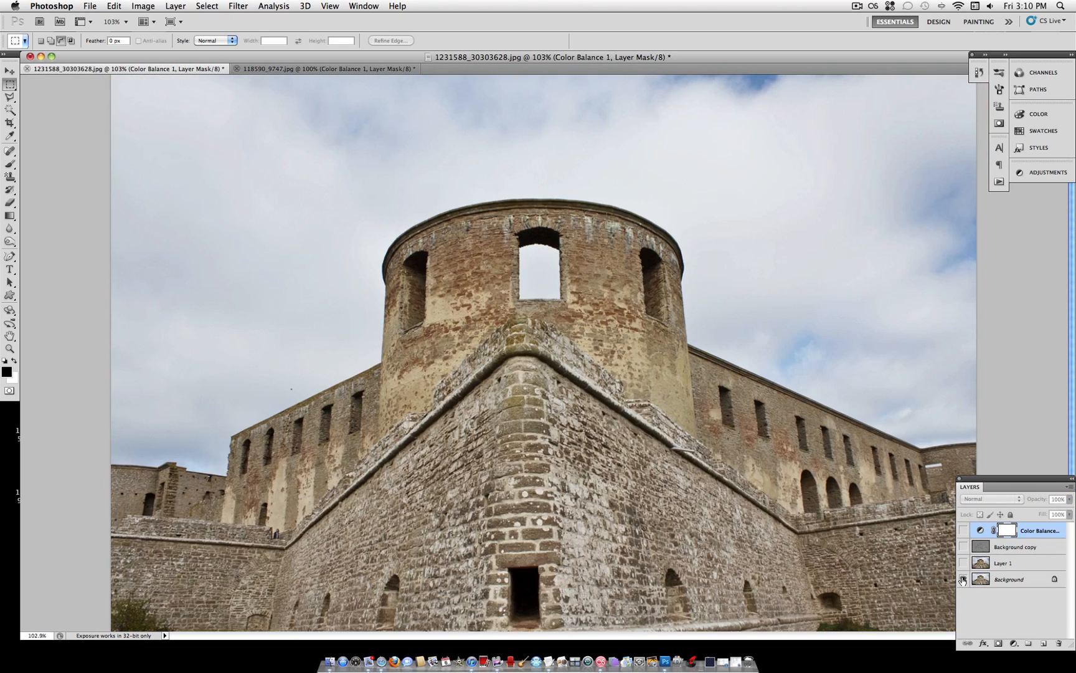
pyautogui.keyDown('alt'); pyautogui.click(964, 579); pyautogui.keyUp('alt')
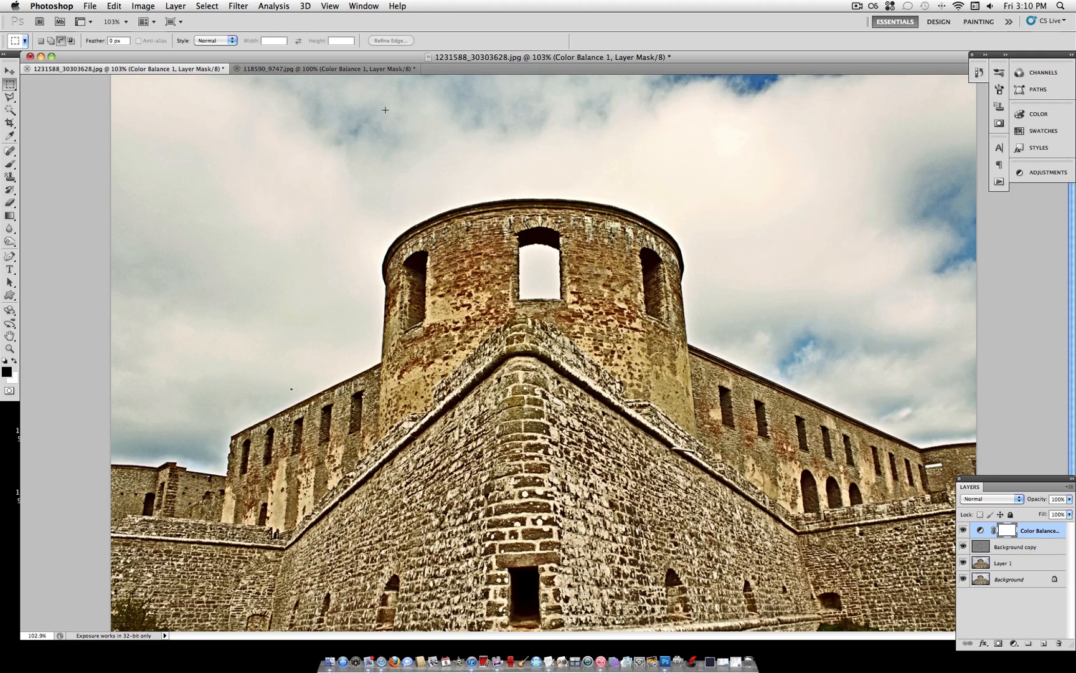
# - Compare the edited Tower Bridge photo against its original the same way
pyautogui.click(381, 69)
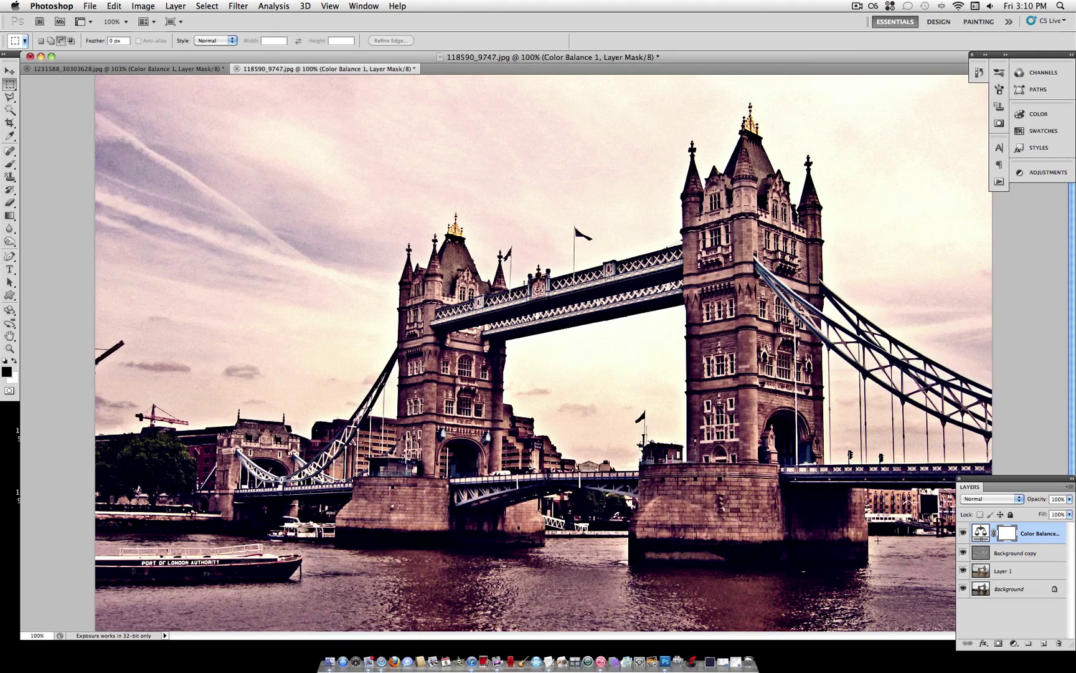
pyautogui.keyDown('alt'); pyautogui.click(963, 589); pyautogui.keyUp('alt')
pyautogui.keyDown('alt'); pyautogui.click(963, 589); pyautogui.keyUp('alt')
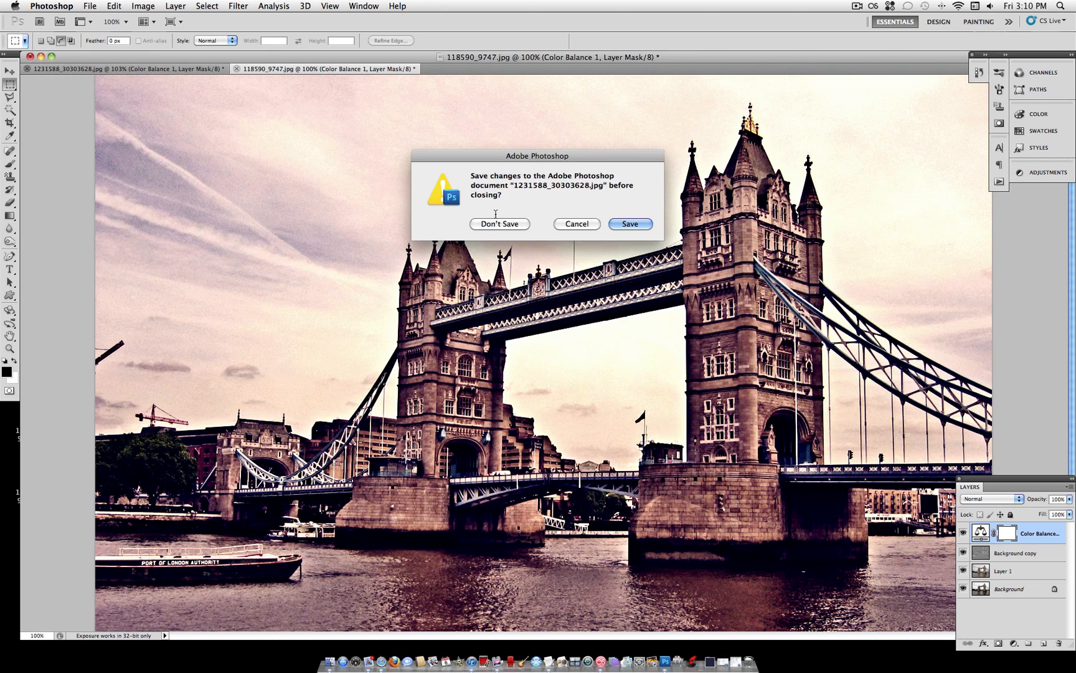
# - Discard the castle image and delete the Color Balance, Background copy and Layer 1 layers from Tower Bridge
pyautogui.click(501, 224)
pyautogui.press('pagedown')
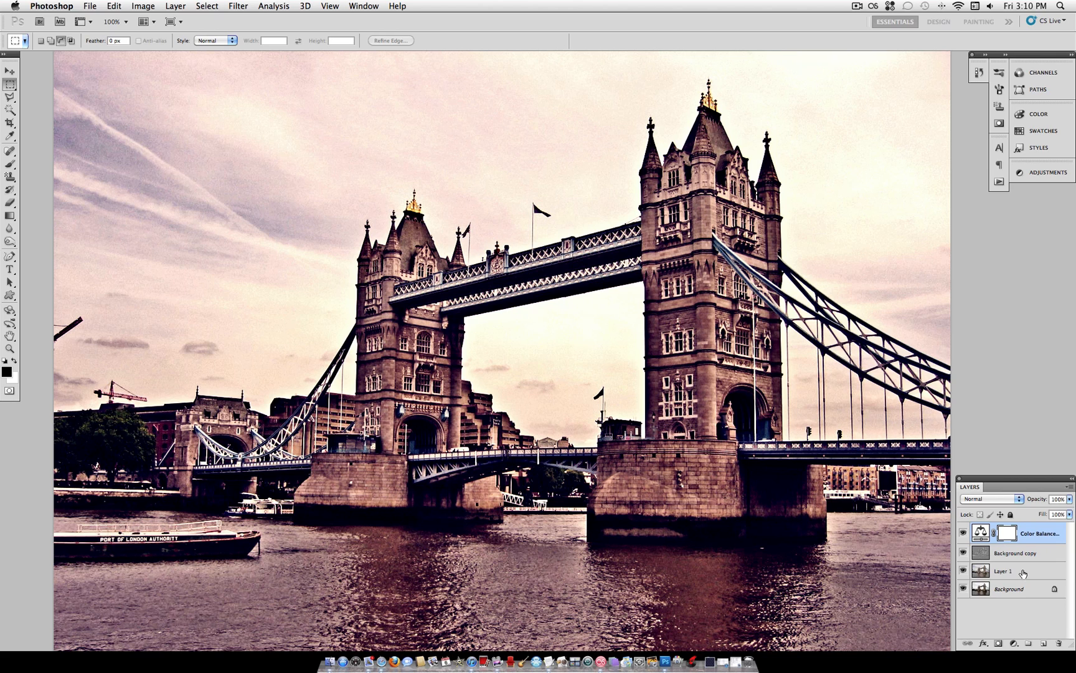
pyautogui.keyDown('shift'); pyautogui.click(1023, 572); pyautogui.keyUp('shift')
pyautogui.moveTo(1023, 572); pyautogui.dragTo(1058, 642)
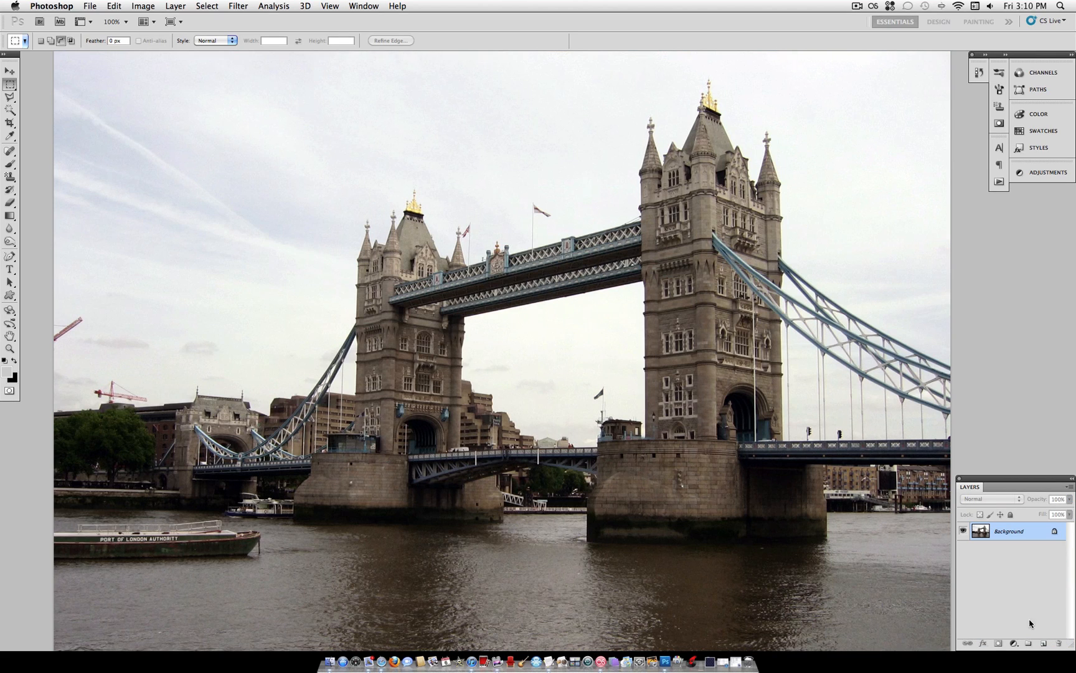
pyautogui.moveTo(526, 410); pyautogui.dragTo(535, 411)
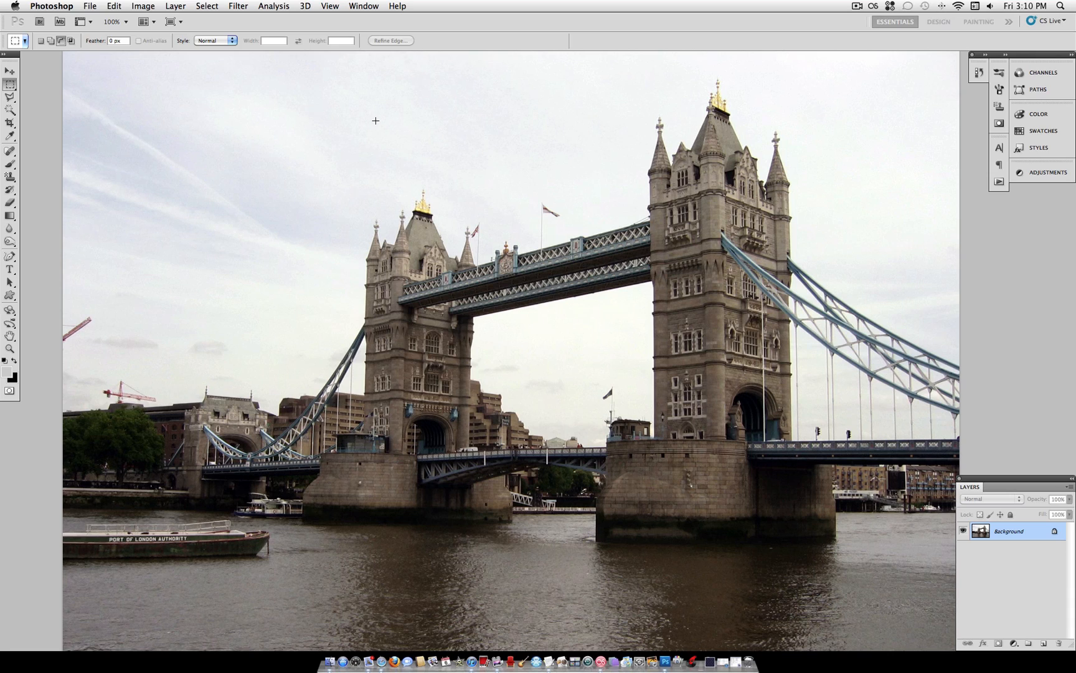
# - Duplicate the Background onto a new Layer 1 with Cmd+J and browse for adjustments
pyautogui.press('super+j')
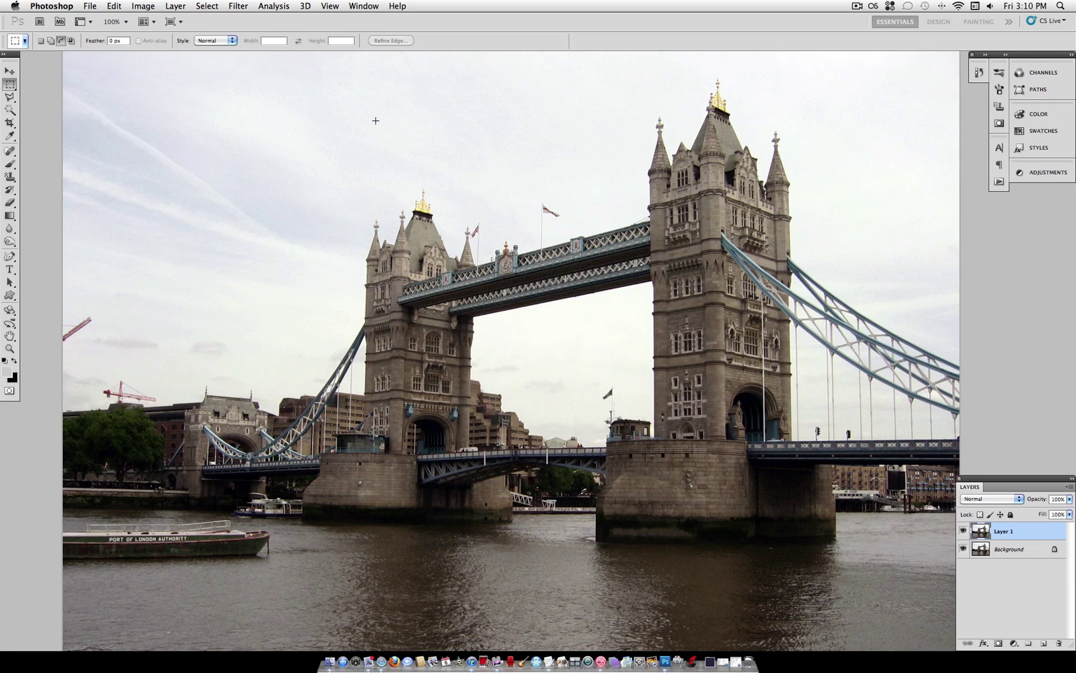
pyautogui.click(177, 6)
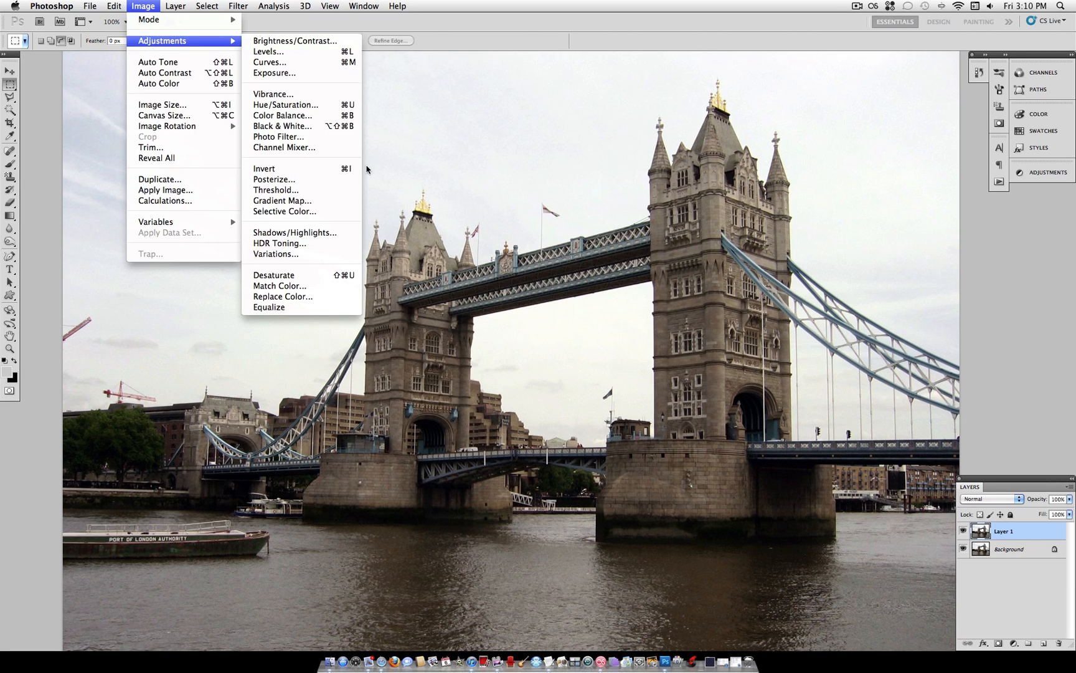
pyautogui.moveTo(179, 41)
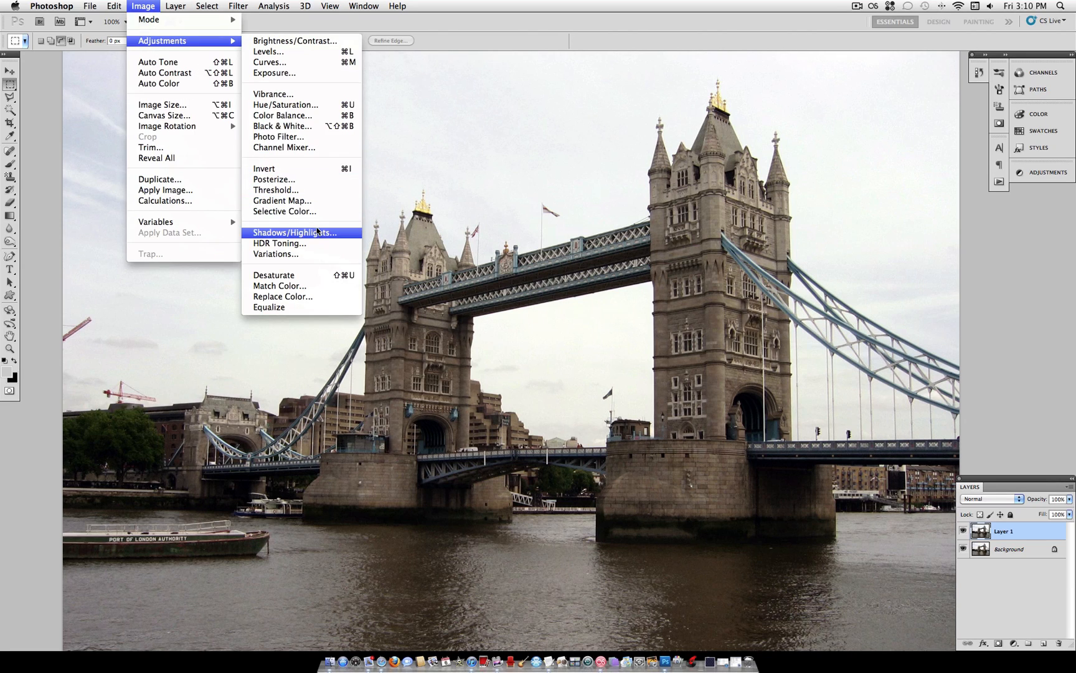
# - In Shadows/Highlights, raise Highlights to 50% to recover the sky and compare with preview off
pyautogui.click(294, 233)
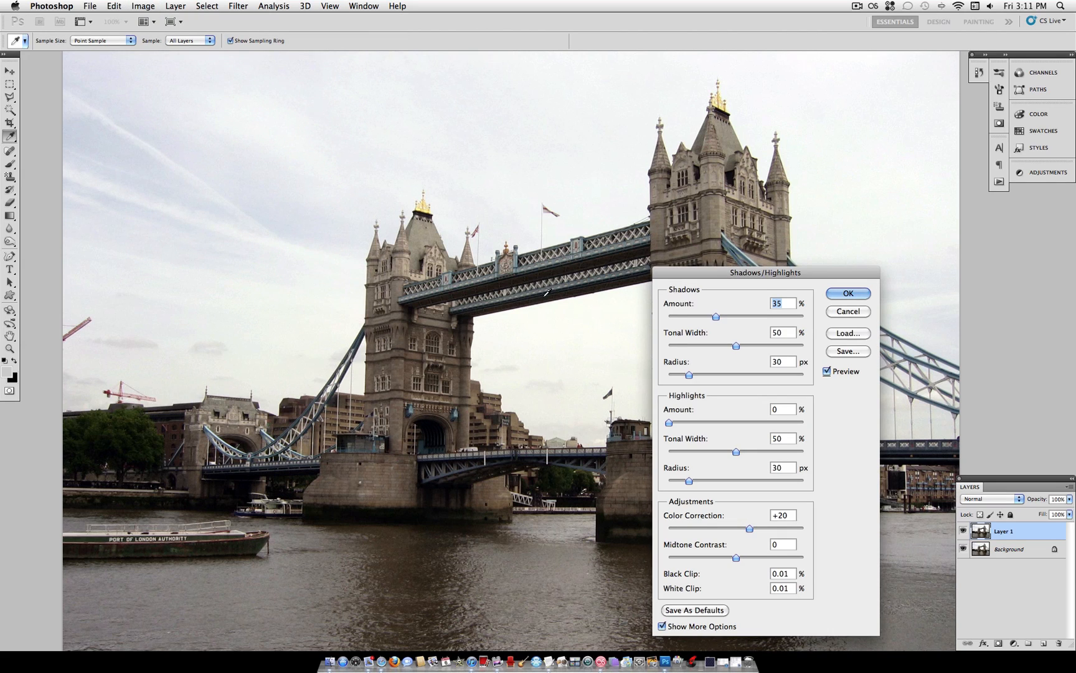
pyautogui.click(662, 626)
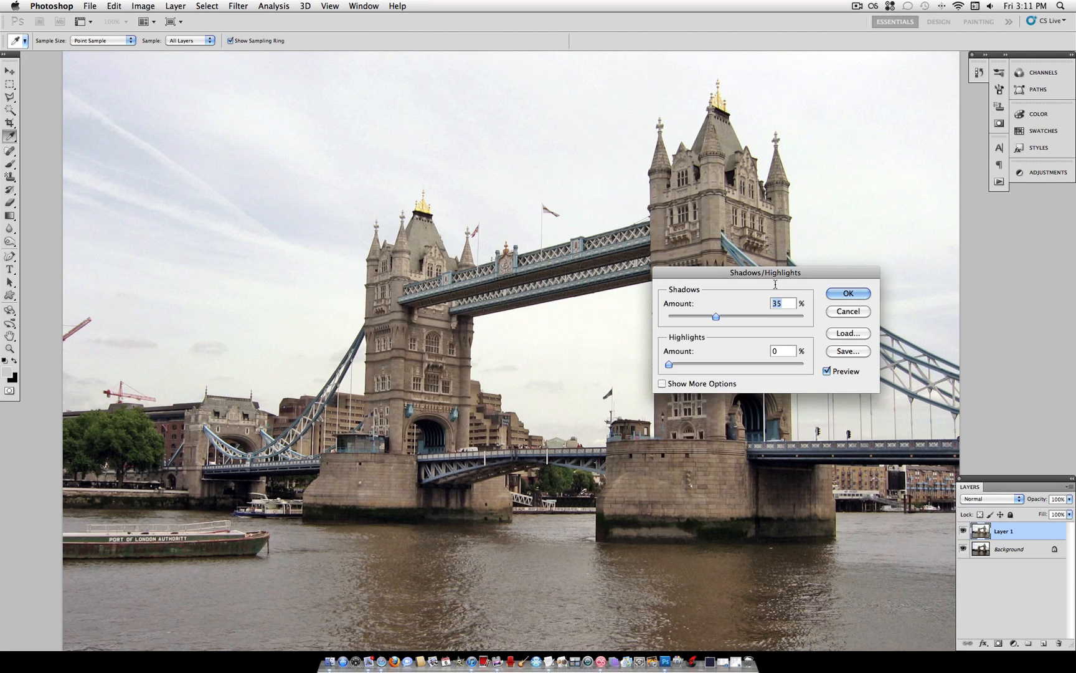
pyautogui.moveTo(777, 272)
pyautogui.mouseDown()
pyautogui.moveTo(315, 75)
pyautogui.moveTo(521, 432)
pyautogui.mouseUp()
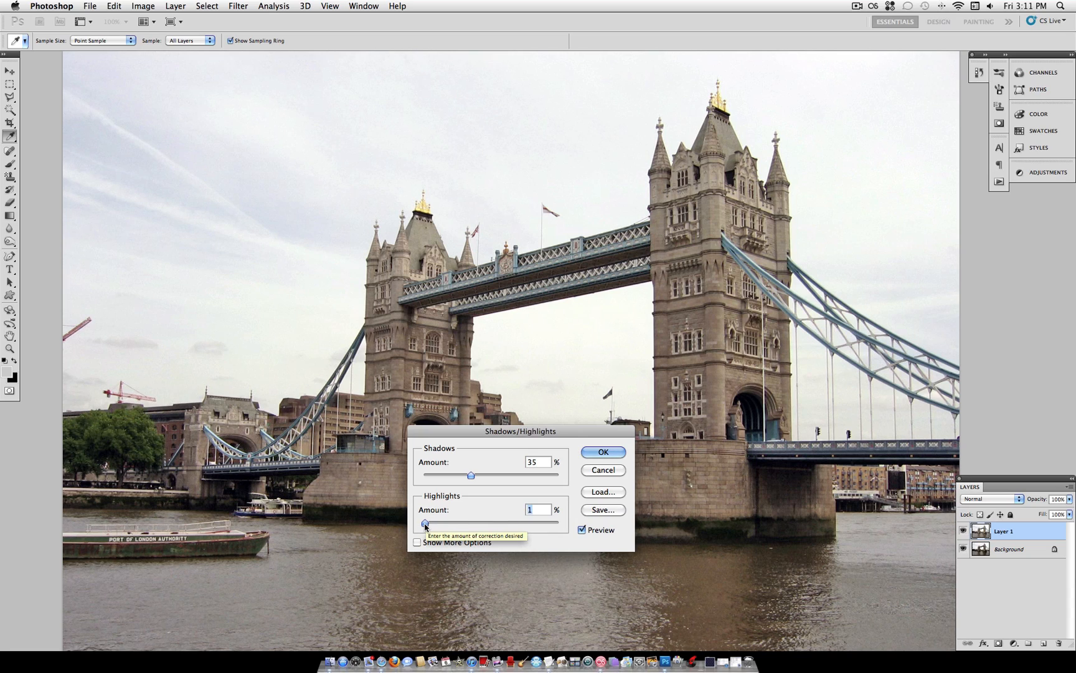
pyautogui.moveTo(424, 523); pyautogui.dragTo(491, 528)
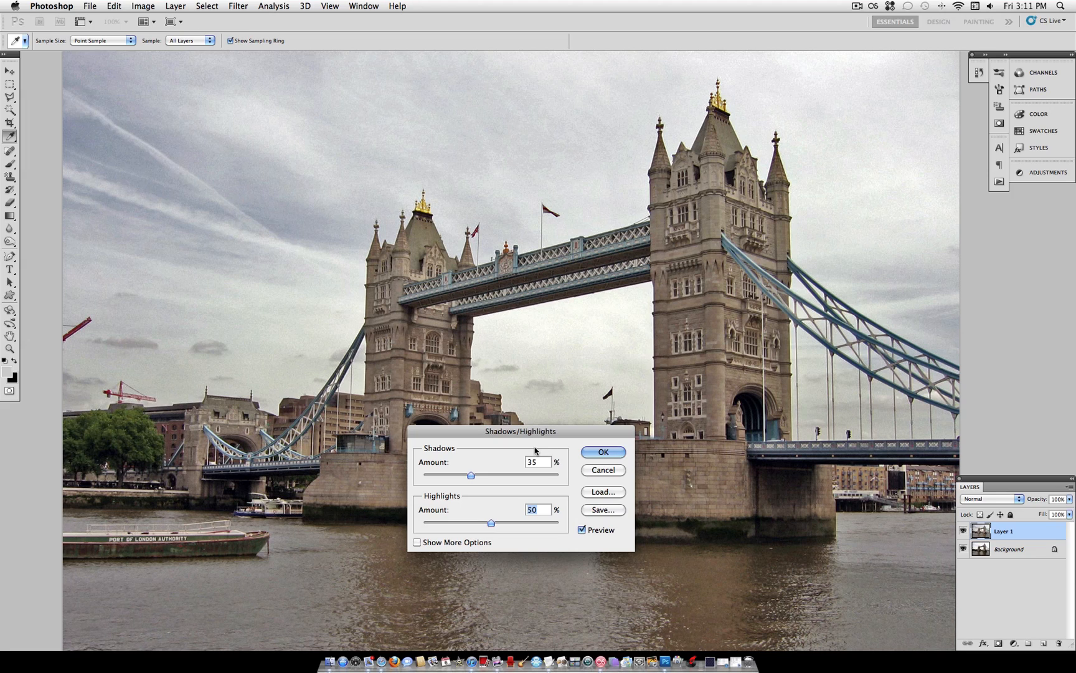
pyautogui.click(582, 530)
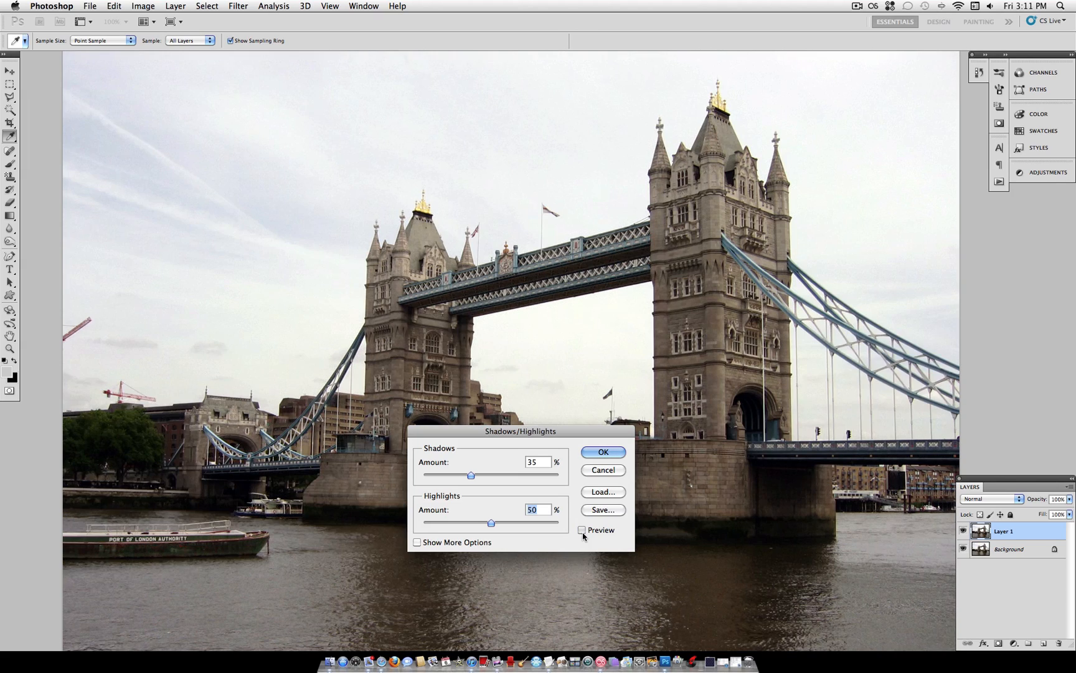
pyautogui.click(583, 529)
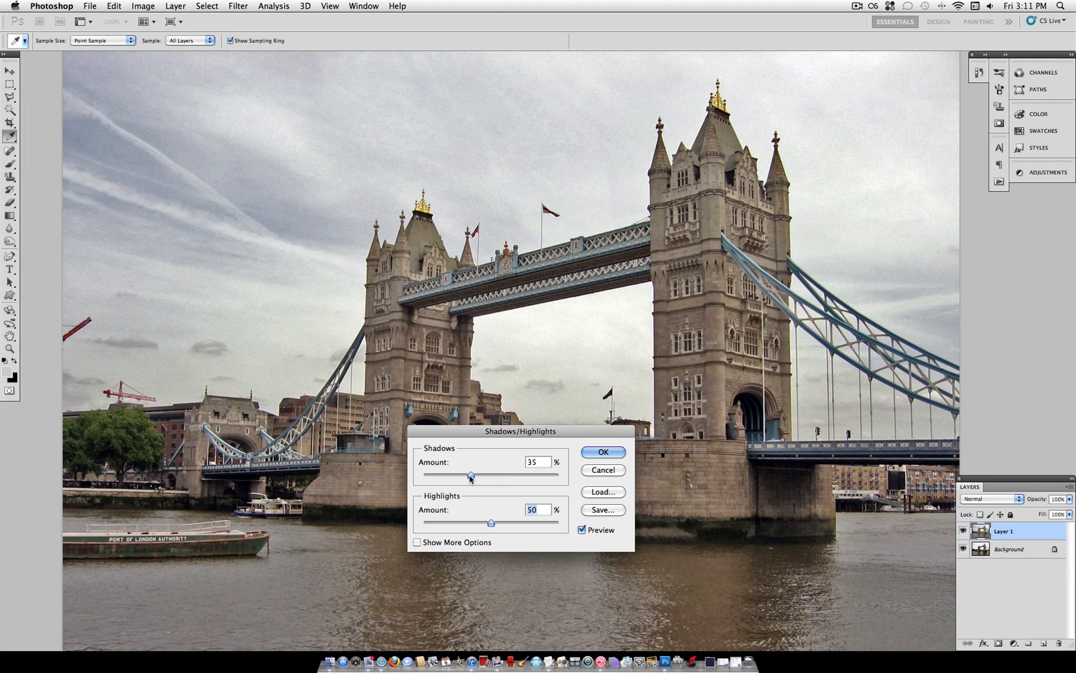
# - Set the Shadows amount to 30% and move the dialog clear of the photo
pyautogui.moveTo(470, 476)
pyautogui.mouseDown()
pyautogui.moveTo(423, 477)
pyautogui.moveTo(464, 476)
pyautogui.mouseUp()
pyautogui.moveTo(464, 475); pyautogui.dragTo(464, 477)
pyautogui.moveTo(528, 433); pyautogui.dragTo(700, 172)
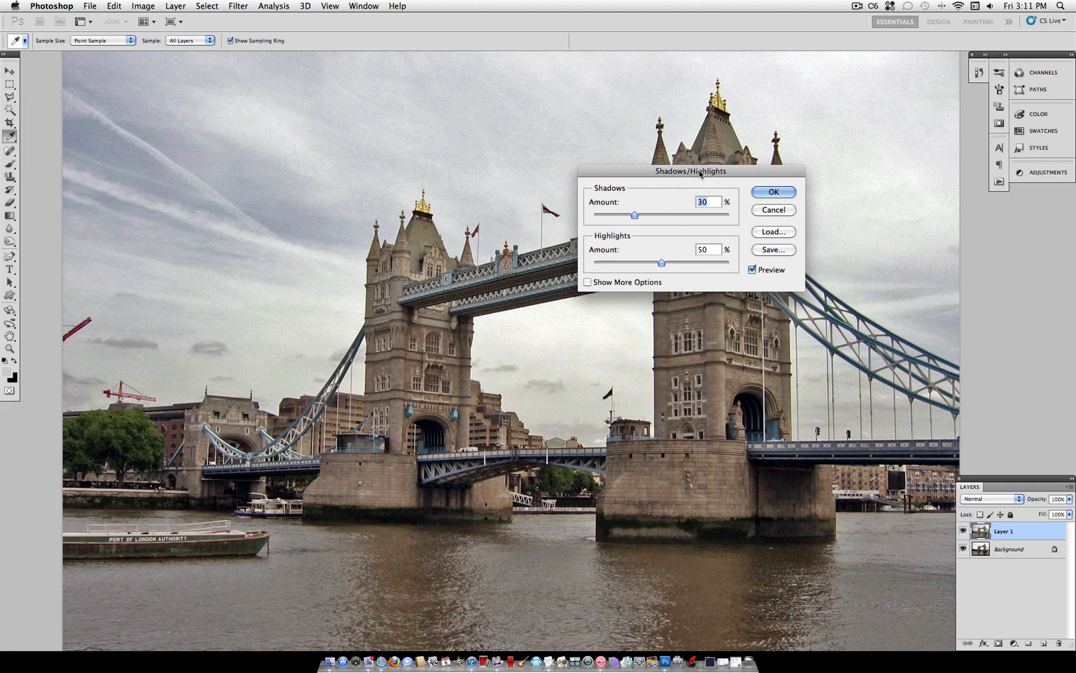
# - With more options shown, set Midtone Contrast to +60 and Color Correction to +20
pyautogui.click(588, 283)
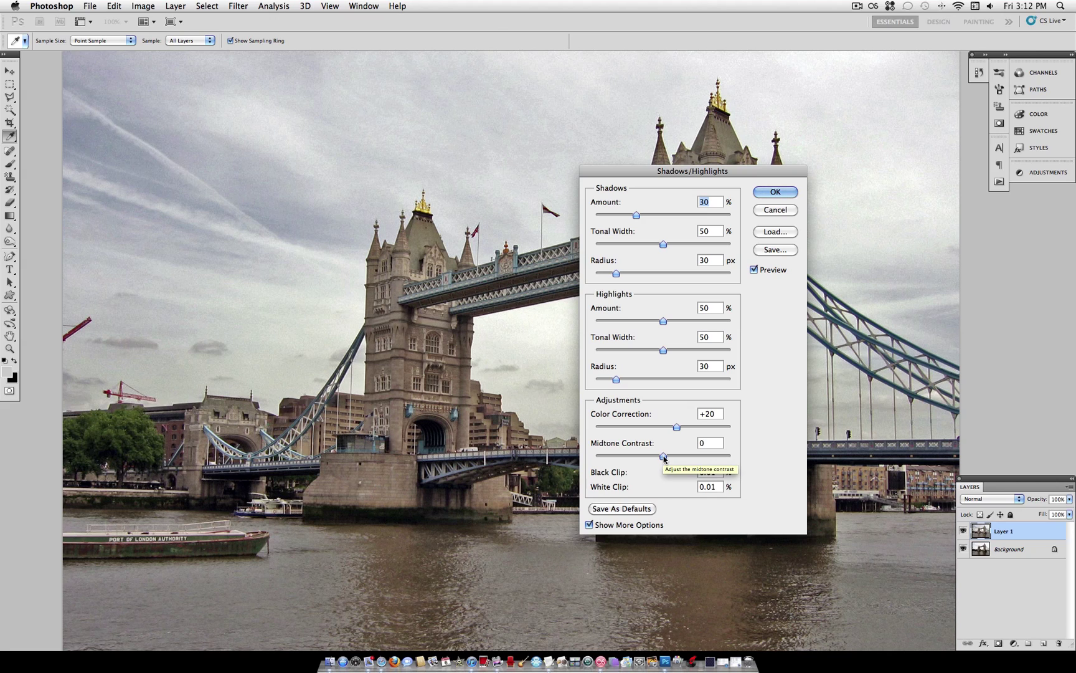
pyautogui.moveTo(664, 456); pyautogui.dragTo(692, 456)
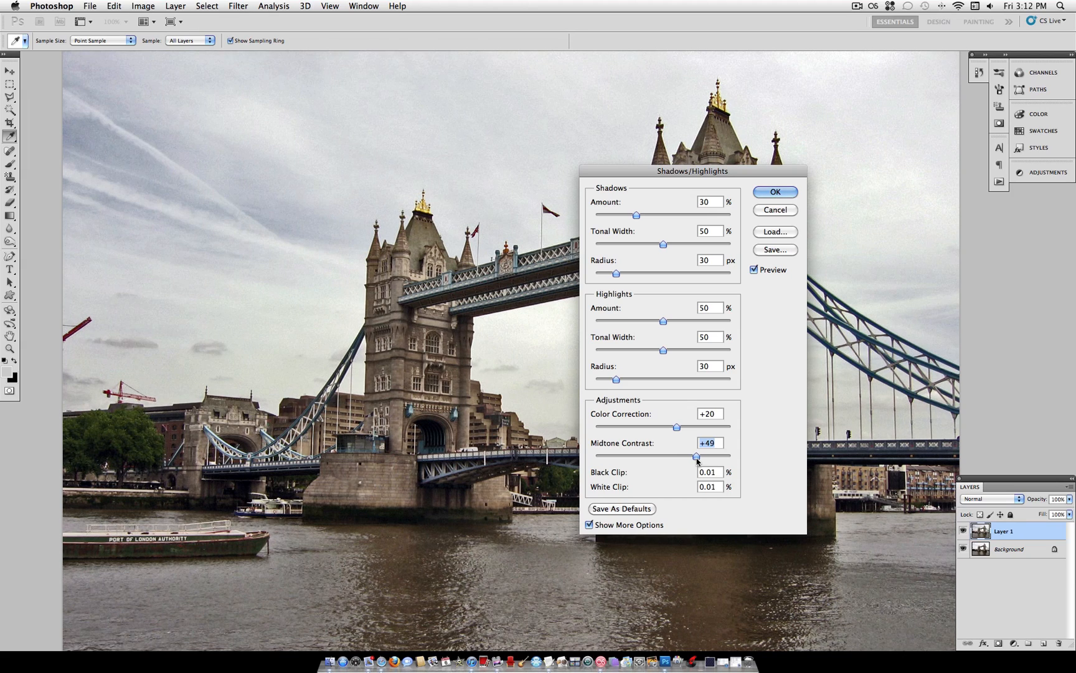
pyautogui.moveTo(692, 457); pyautogui.dragTo(705, 459)
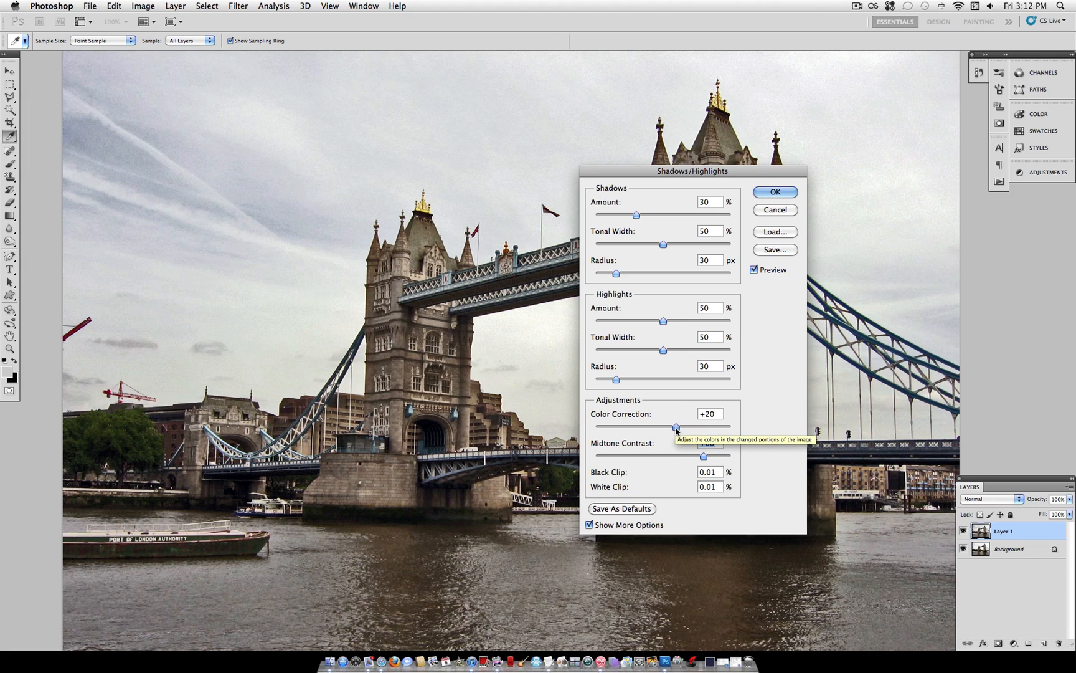
pyautogui.moveTo(677, 428)
pyautogui.mouseDown()
pyautogui.moveTo(730, 426)
pyautogui.moveTo(676, 427)
pyautogui.mouseUp()
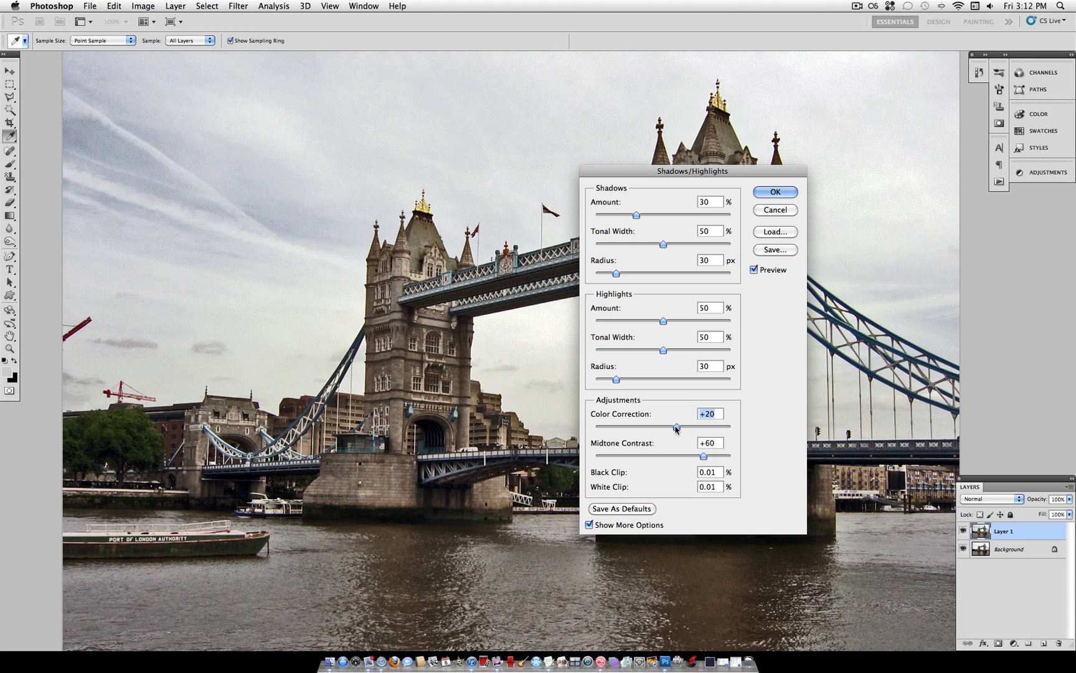
pyautogui.moveTo(677, 427); pyautogui.dragTo(677, 428)
# - Tune the highlights tonal width and settle the highlights radius at 31 px
pyautogui.moveTo(664, 350); pyautogui.dragTo(680, 351)
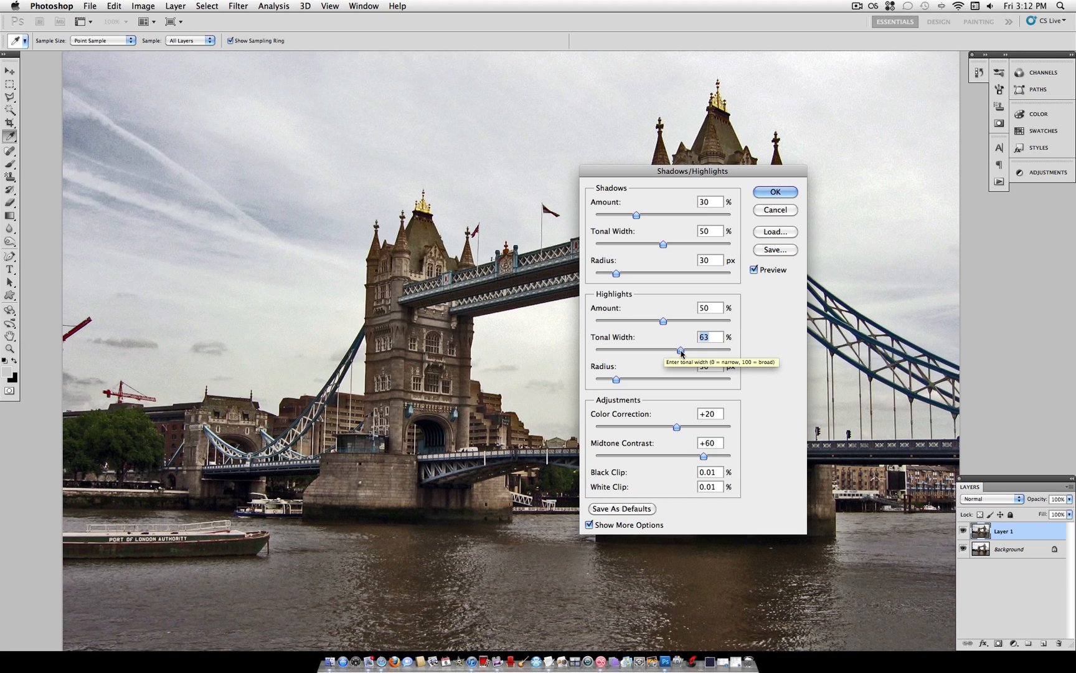
pyautogui.moveTo(680, 351)
pyautogui.mouseDown()
pyautogui.moveTo(719, 350)
pyautogui.moveTo(625, 351)
pyautogui.moveTo(673, 353)
pyautogui.mouseUp()
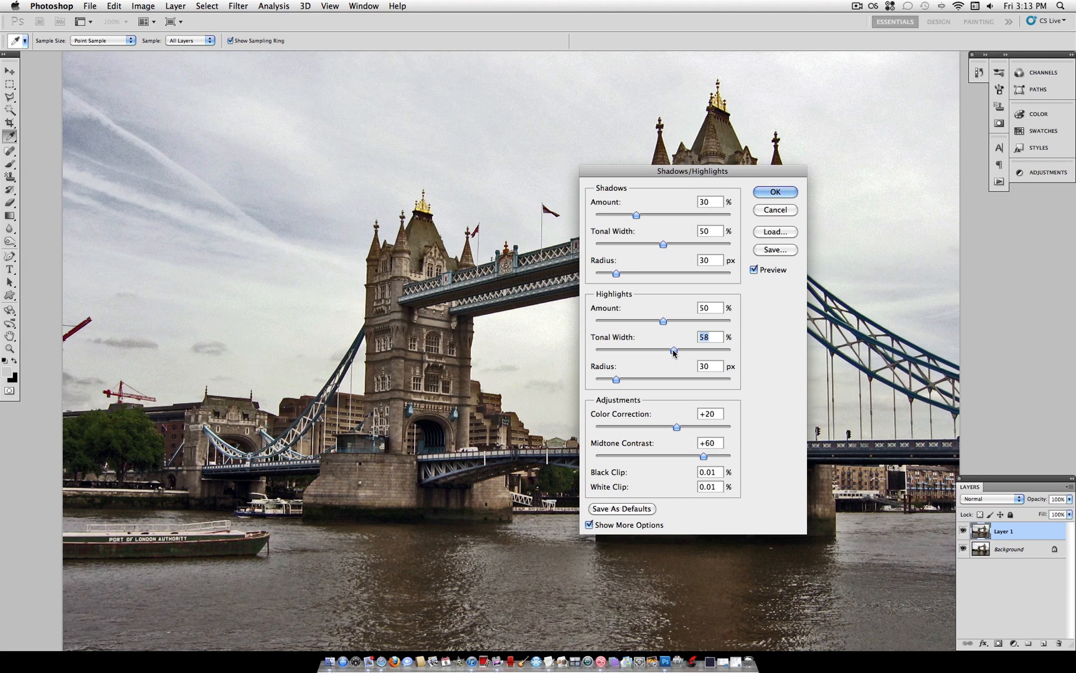
pyautogui.moveTo(674, 353); pyautogui.dragTo(663, 354)
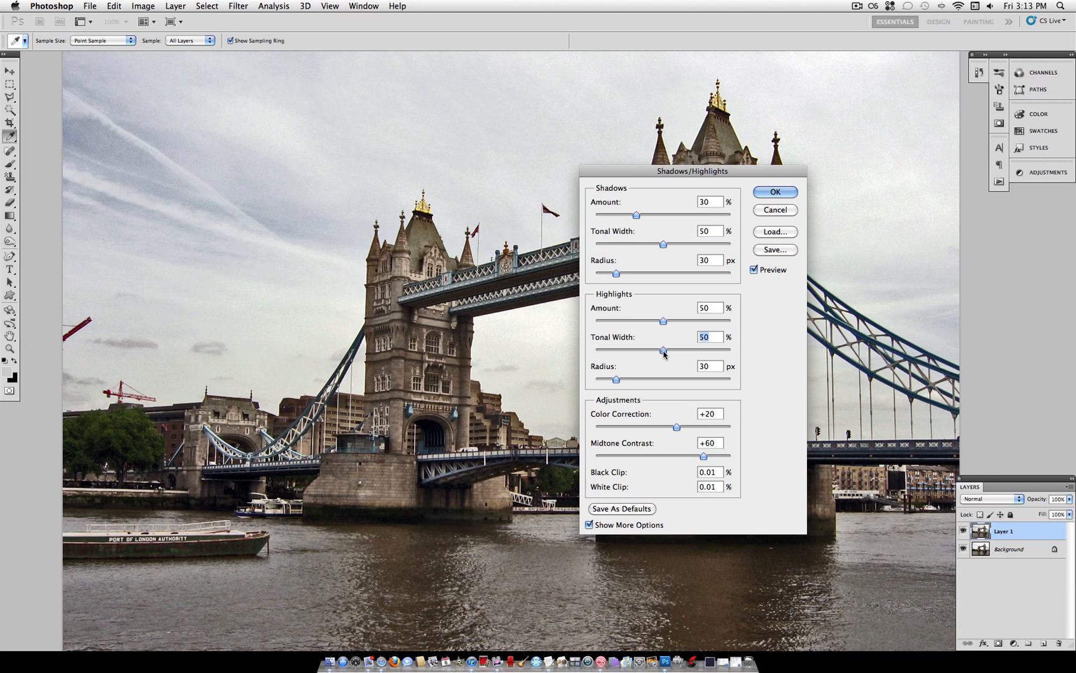
pyautogui.moveTo(616, 380); pyautogui.dragTo(598, 380)
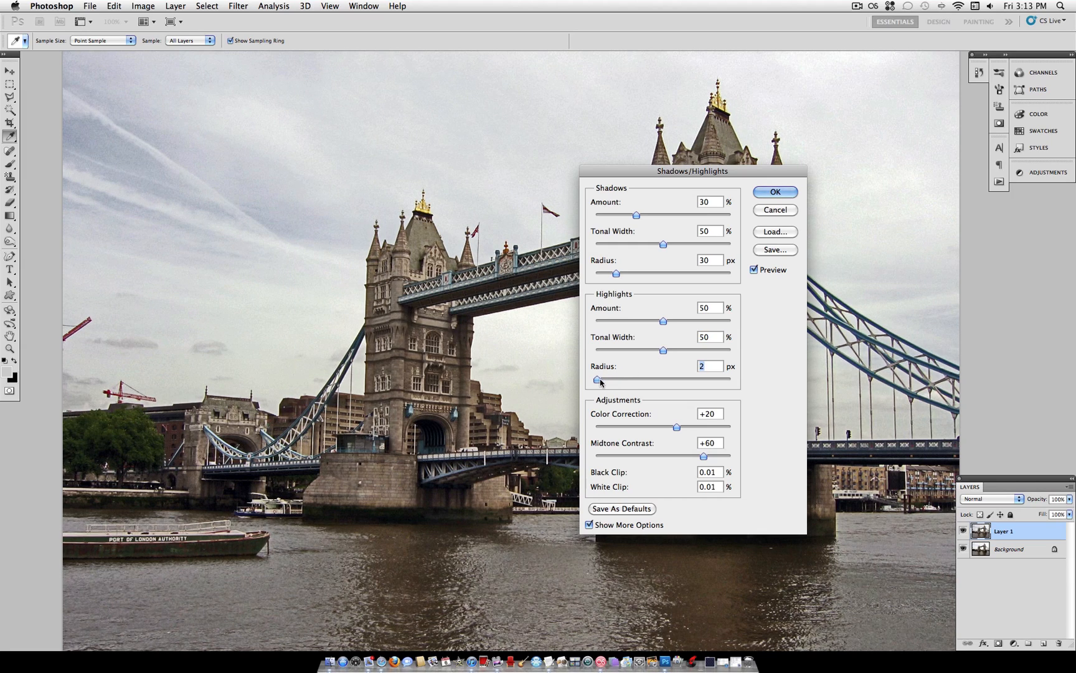
pyautogui.moveTo(599, 381)
pyautogui.mouseDown()
pyautogui.moveTo(697, 380)
pyautogui.moveTo(609, 380)
pyautogui.mouseUp()
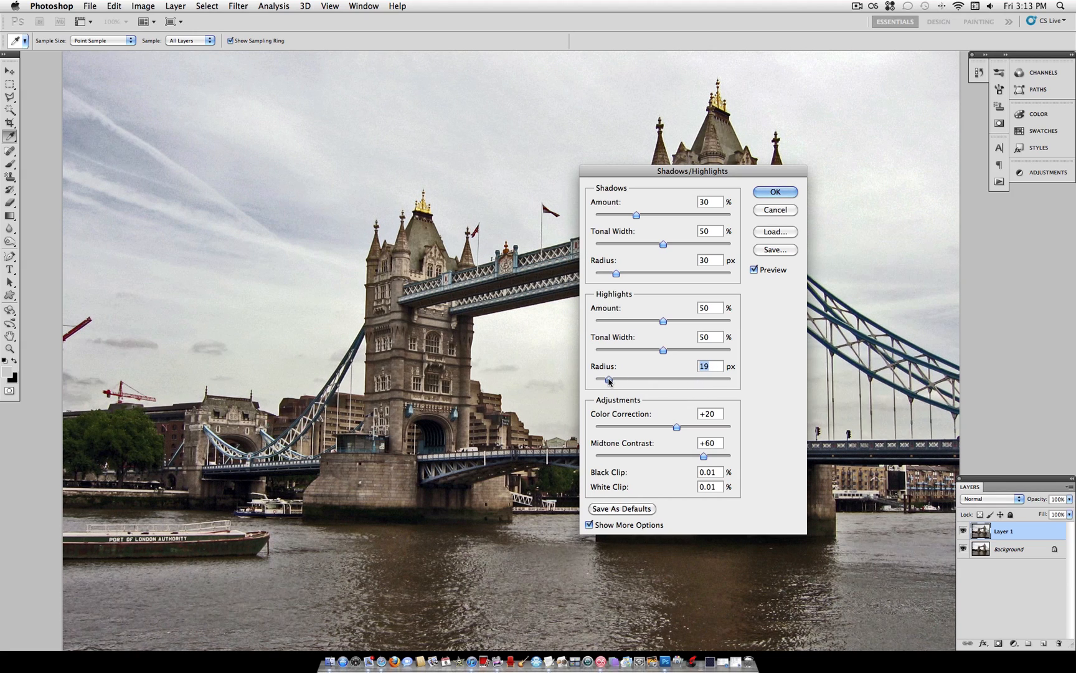
pyautogui.moveTo(610, 381); pyautogui.dragTo(617, 380)
pyautogui.moveTo(615, 380); pyautogui.dragTo(619, 380)
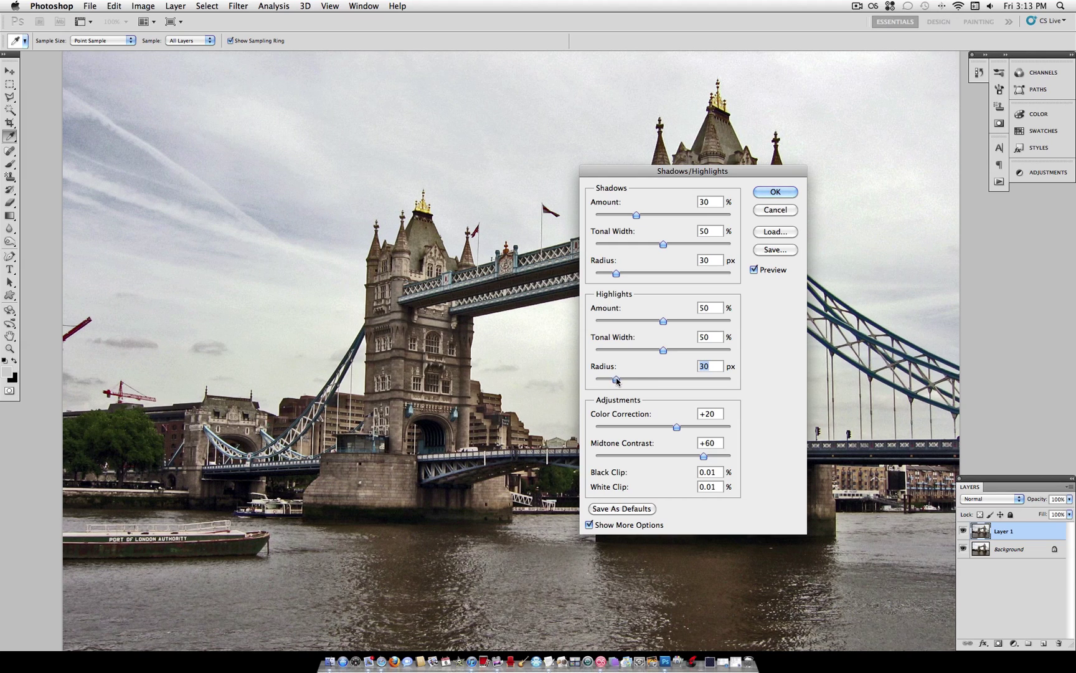
# - Apply the Shadows/Highlights adjustment to Layer 1 and compare it against the original
pyautogui.click(589, 525)
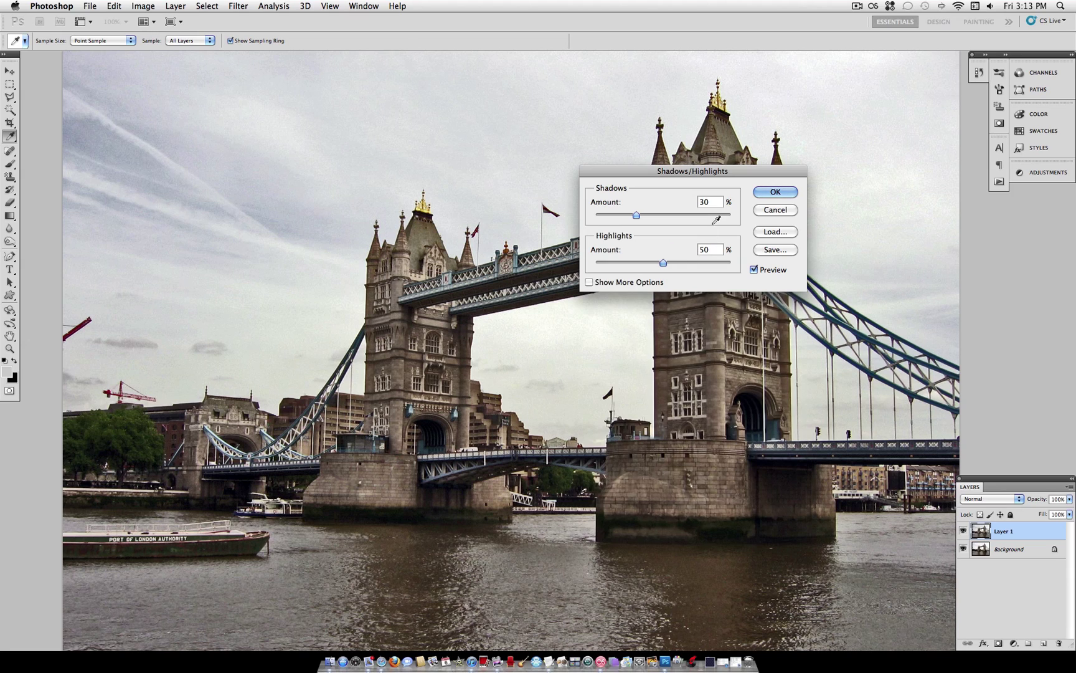
pyautogui.click(776, 193)
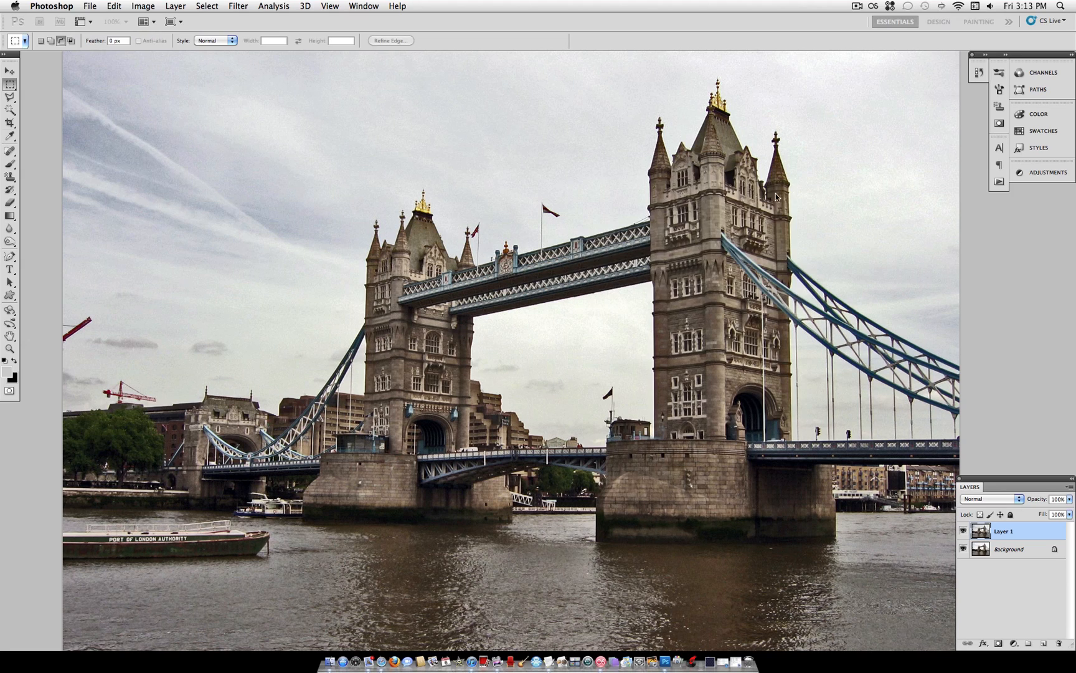
pyautogui.click(965, 531)
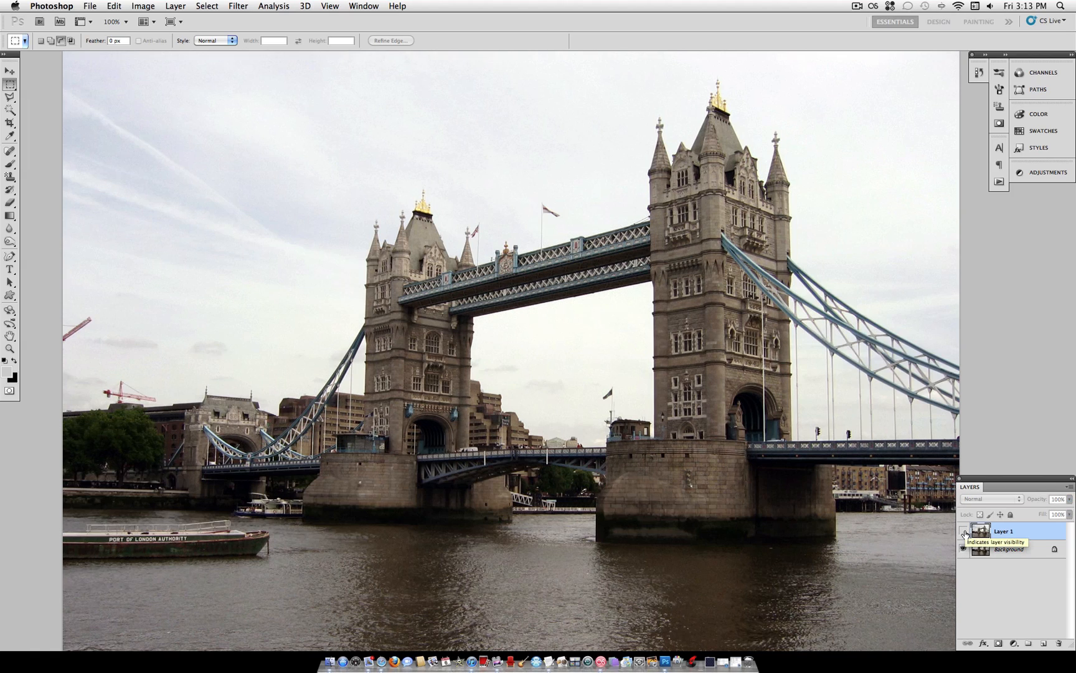
pyautogui.click(965, 532)
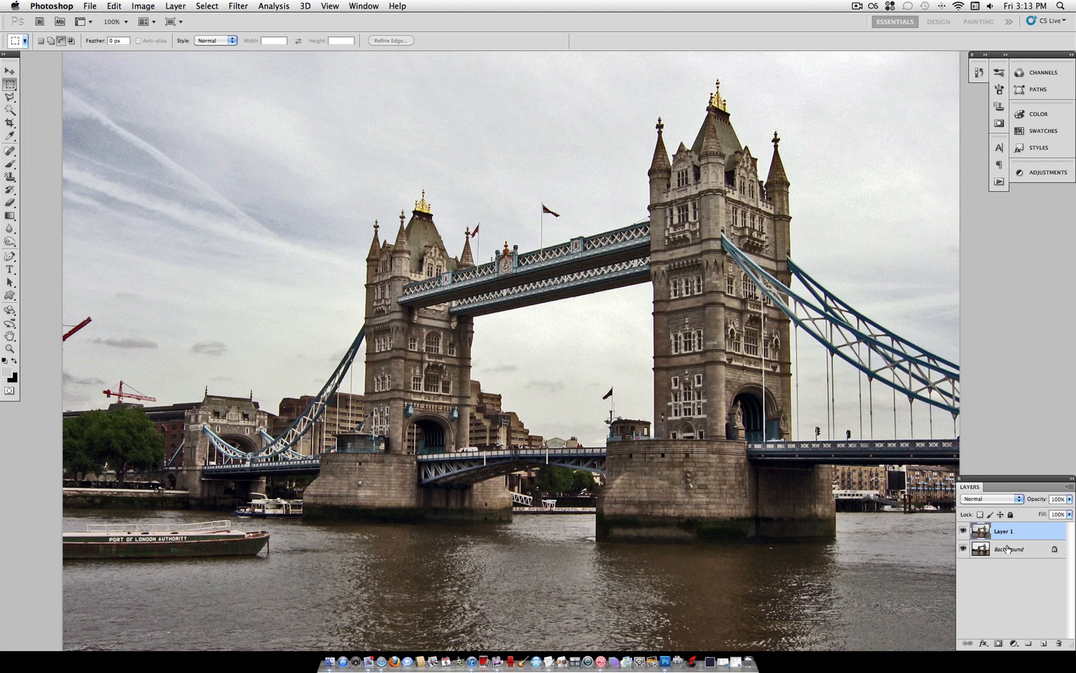
# - Duplicate the Background layer and move the Background copy above Layer 1
pyautogui.rightClick(1008, 549)
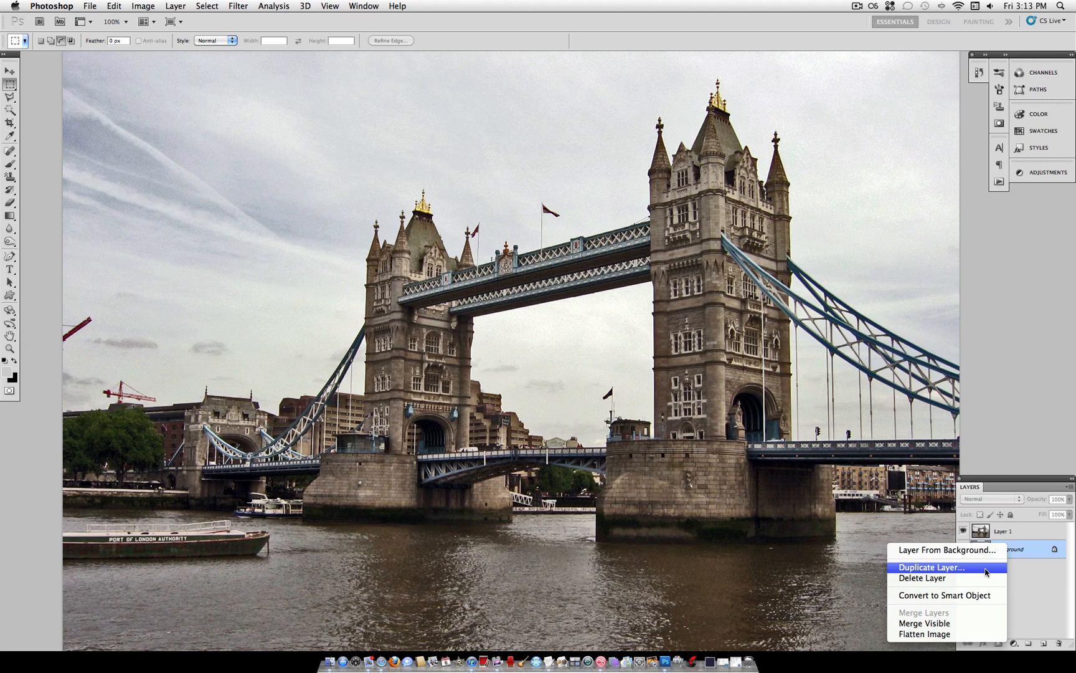
pyautogui.click(930, 567)
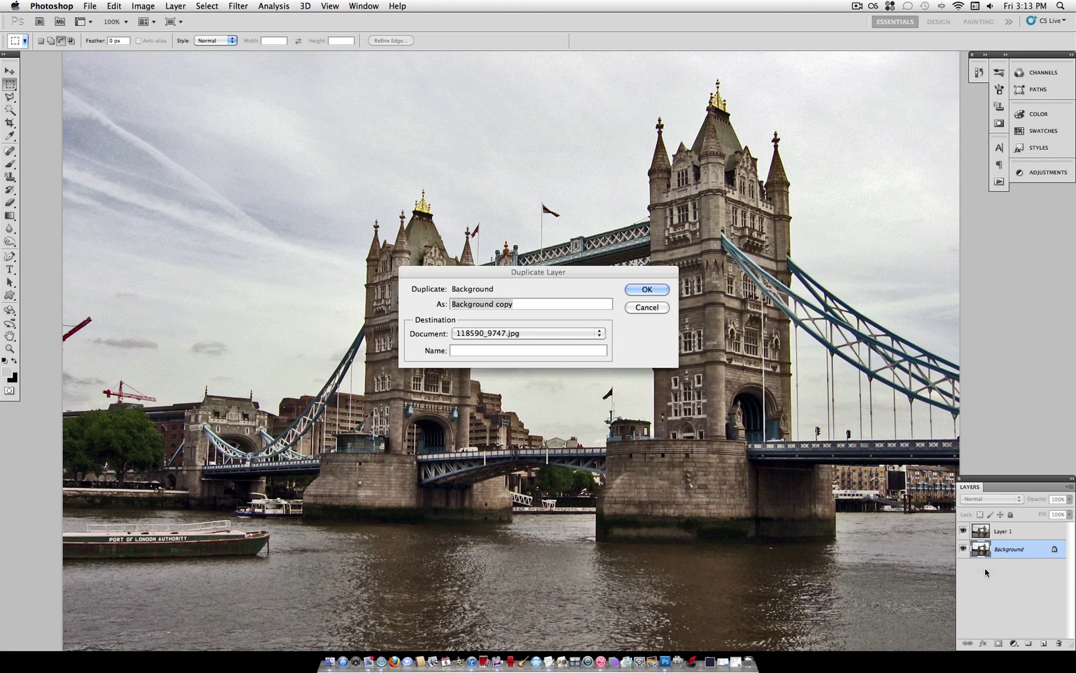
pyautogui.click(642, 290)
pyautogui.moveTo(1023, 555); pyautogui.dragTo(1023, 528)
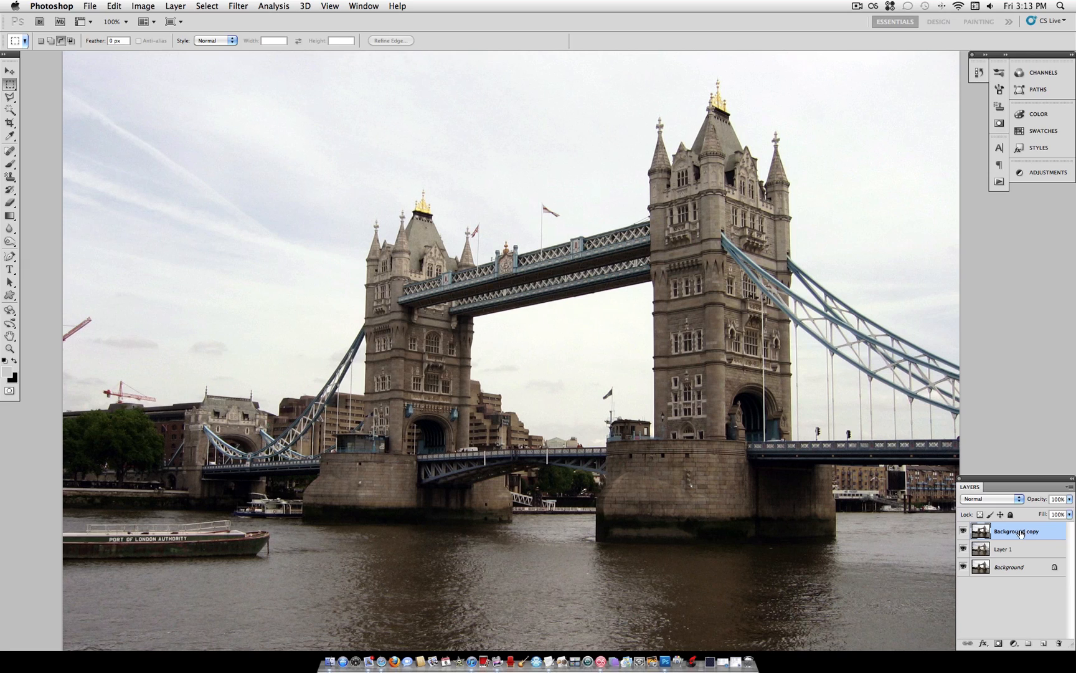
pyautogui.click(238, 6)
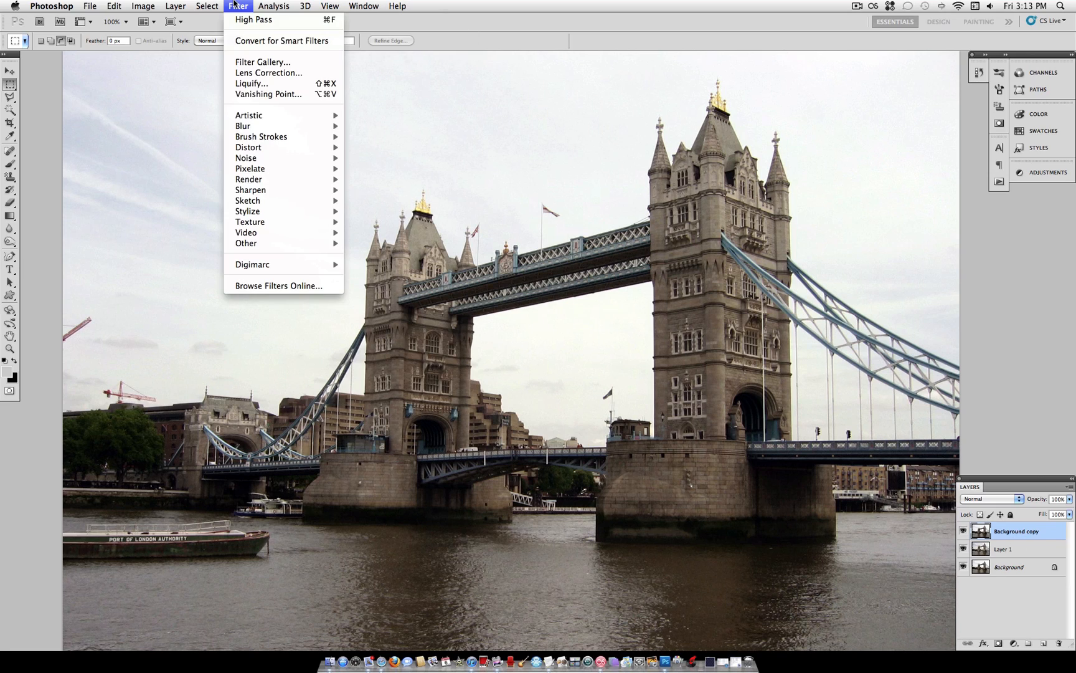
pyautogui.moveTo(246, 243)
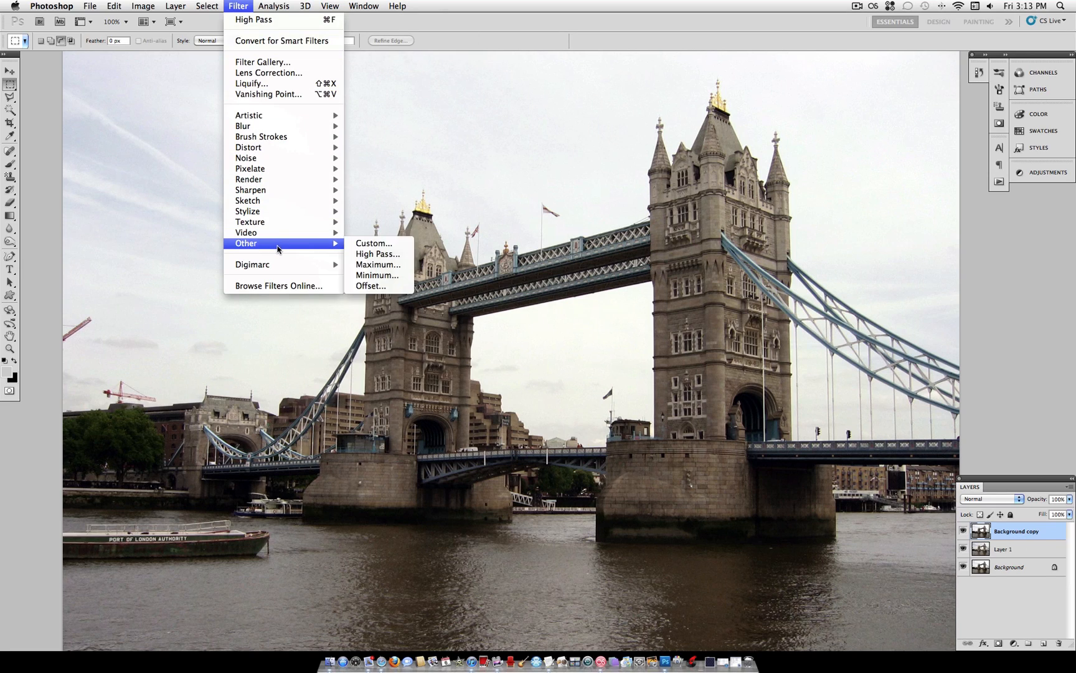
# - Apply a High Pass filter at 9.7 px radius to the Background copy
pyautogui.click(371, 254)
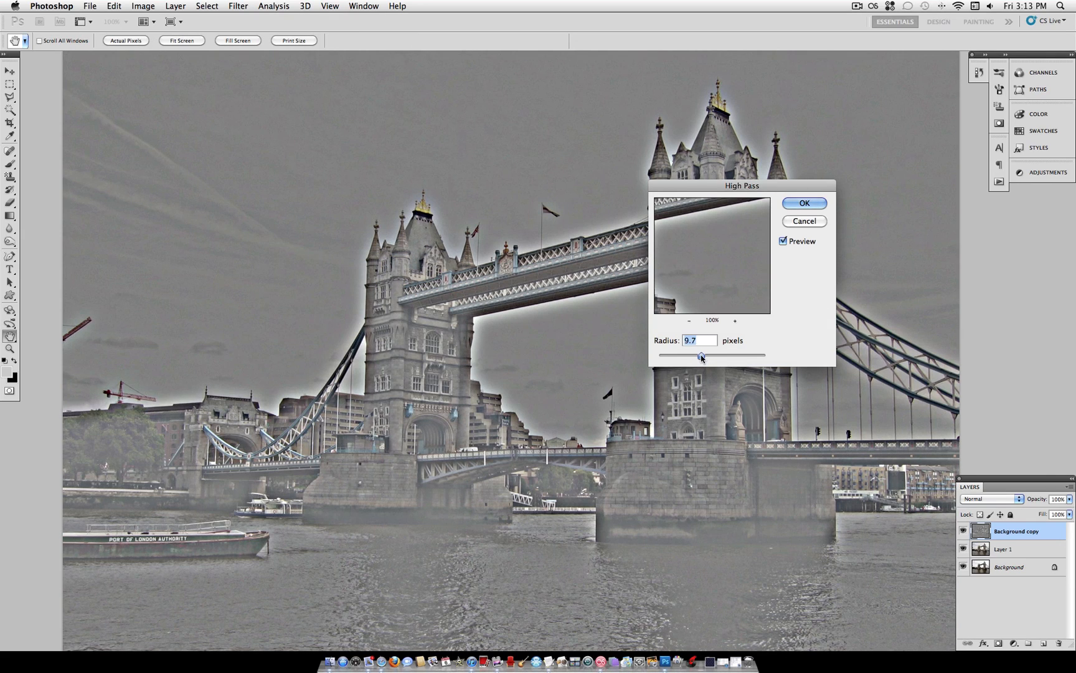
pyautogui.moveTo(704, 356); pyautogui.dragTo(702, 357)
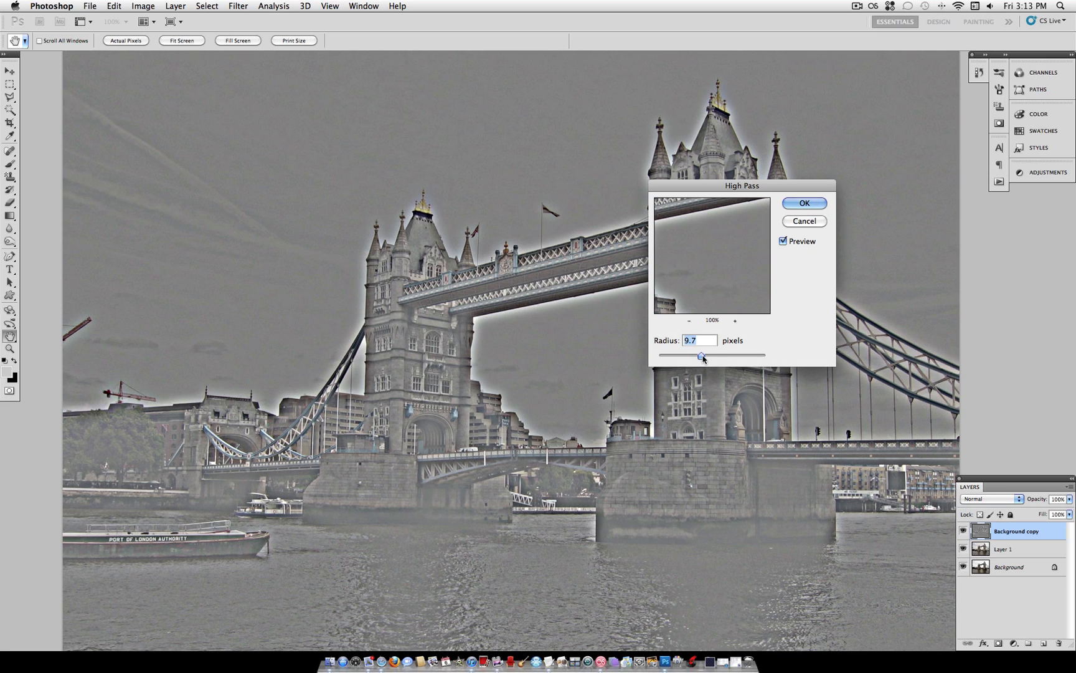
pyautogui.click(805, 203)
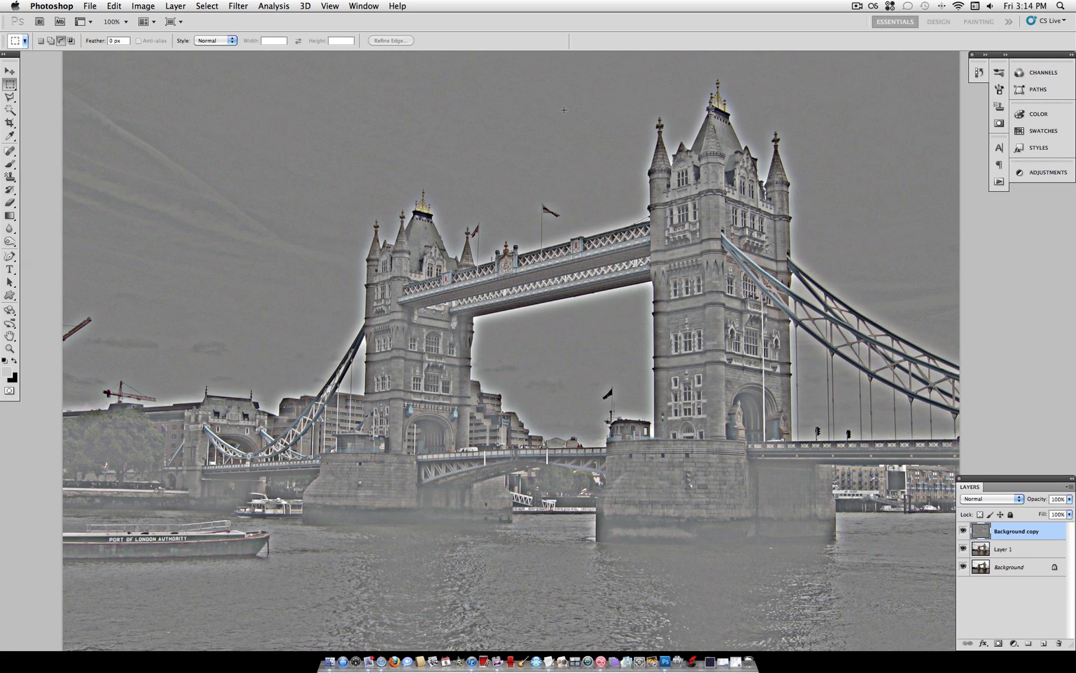
# - Desaturate the high-pass copy and set its blend mode to Overlay
pyautogui.click(143, 6)
pyautogui.moveTo(162, 40)
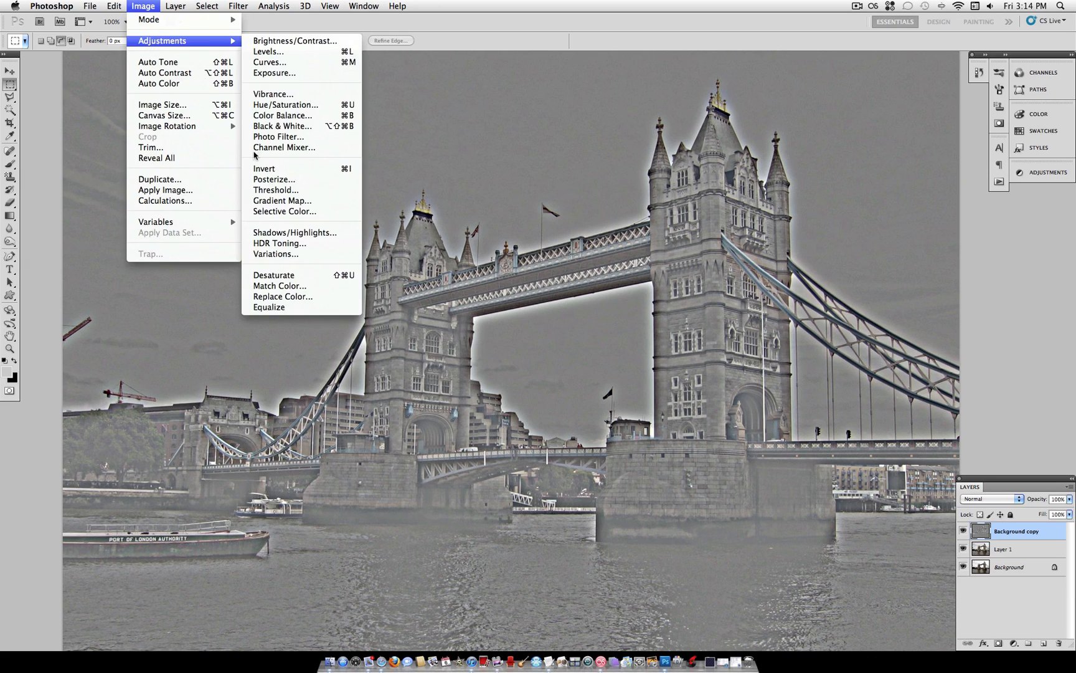
pyautogui.click(284, 276)
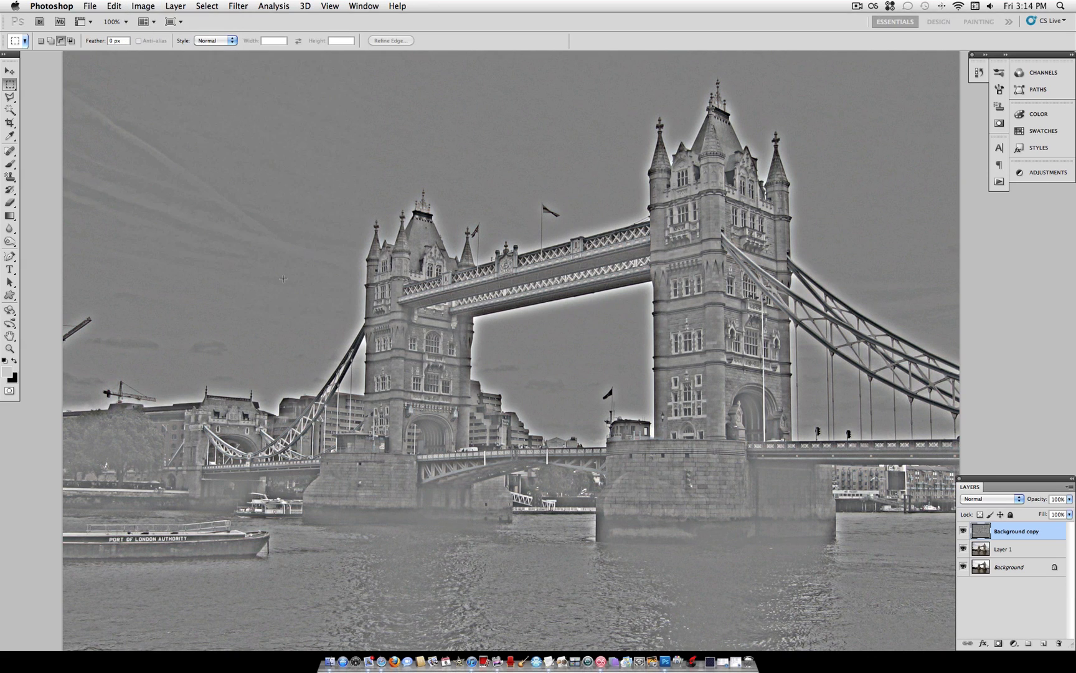
pyautogui.click(979, 499)
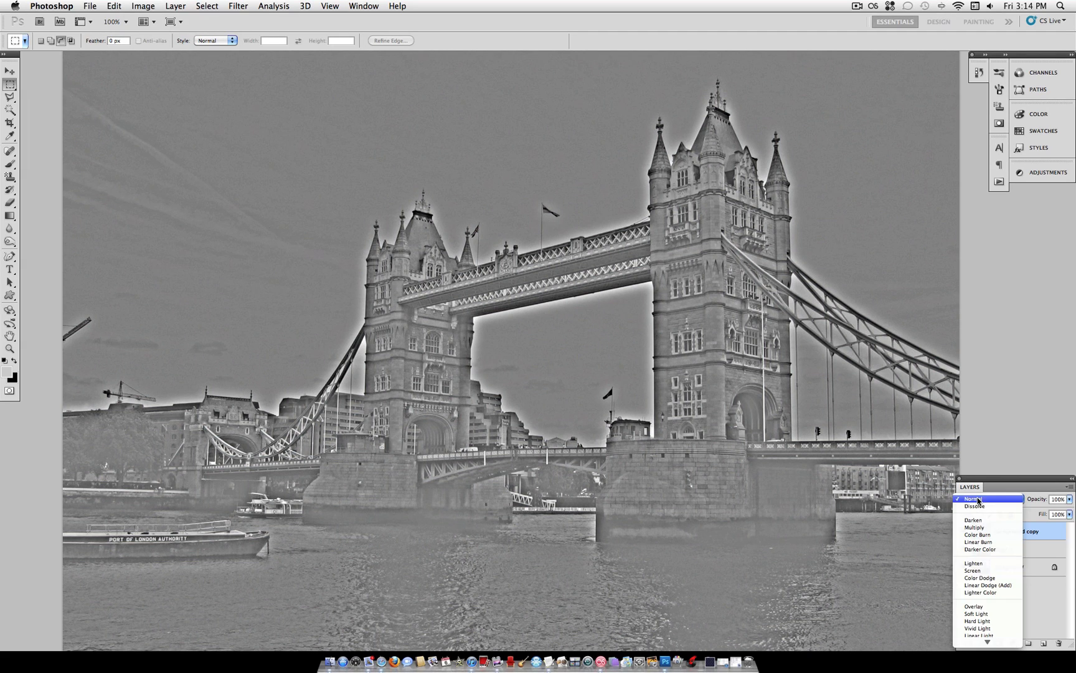
pyautogui.click(974, 606)
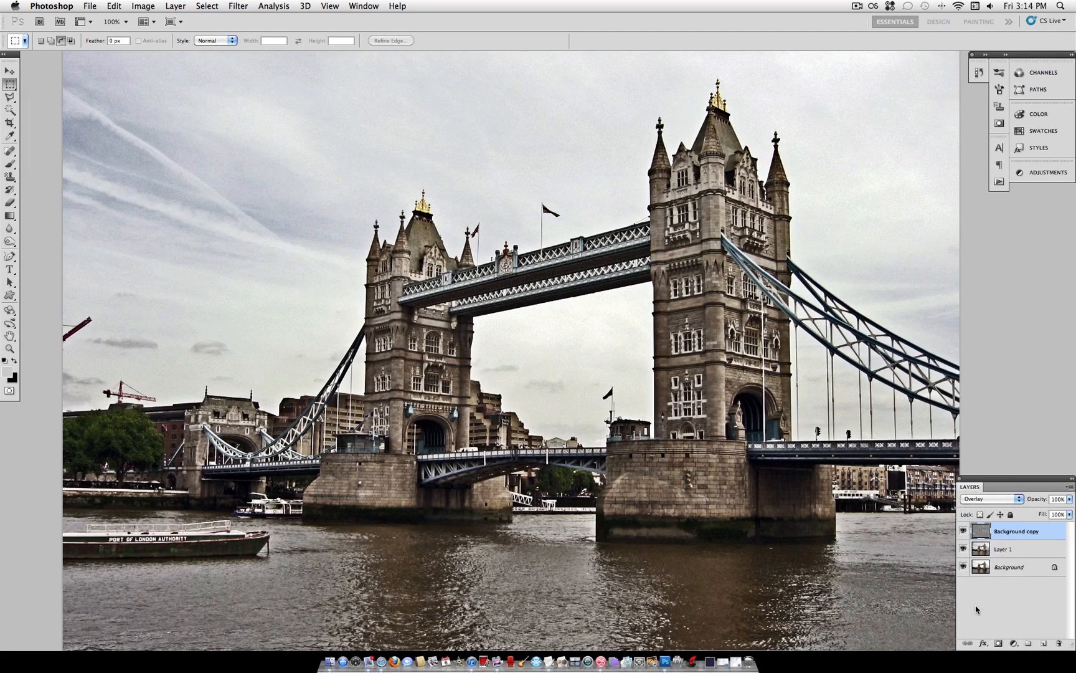
# - Toggle the Overlay layer's visibility to compare the photo with and without the gritty contrast
pyautogui.click(964, 531)
pyautogui.click(964, 530)
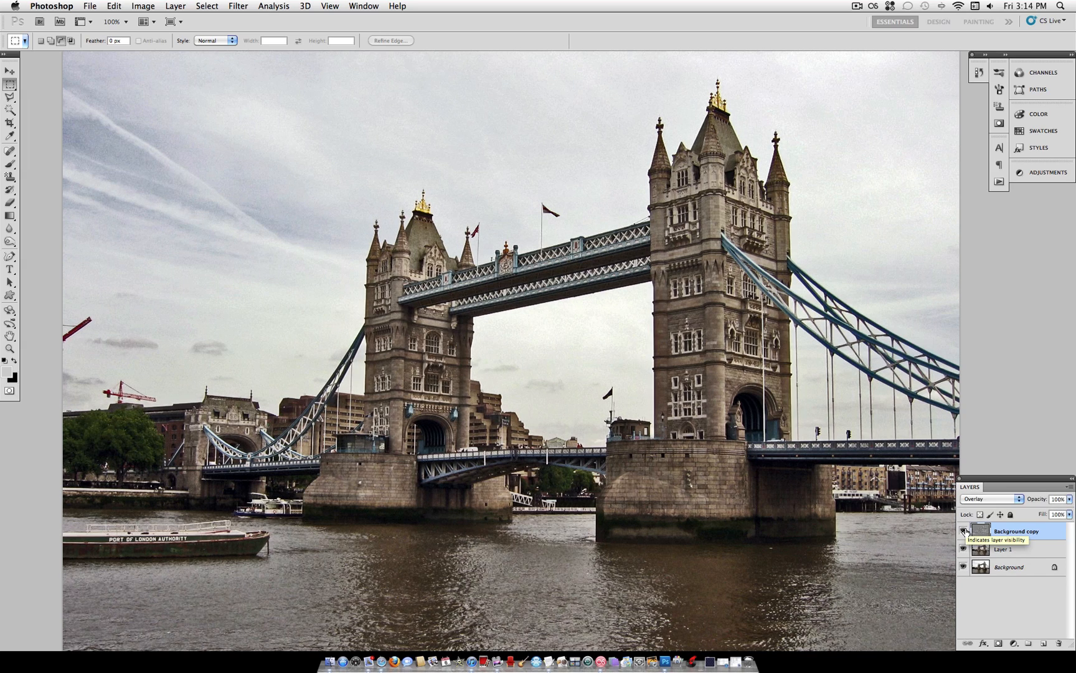
pyautogui.click(964, 530)
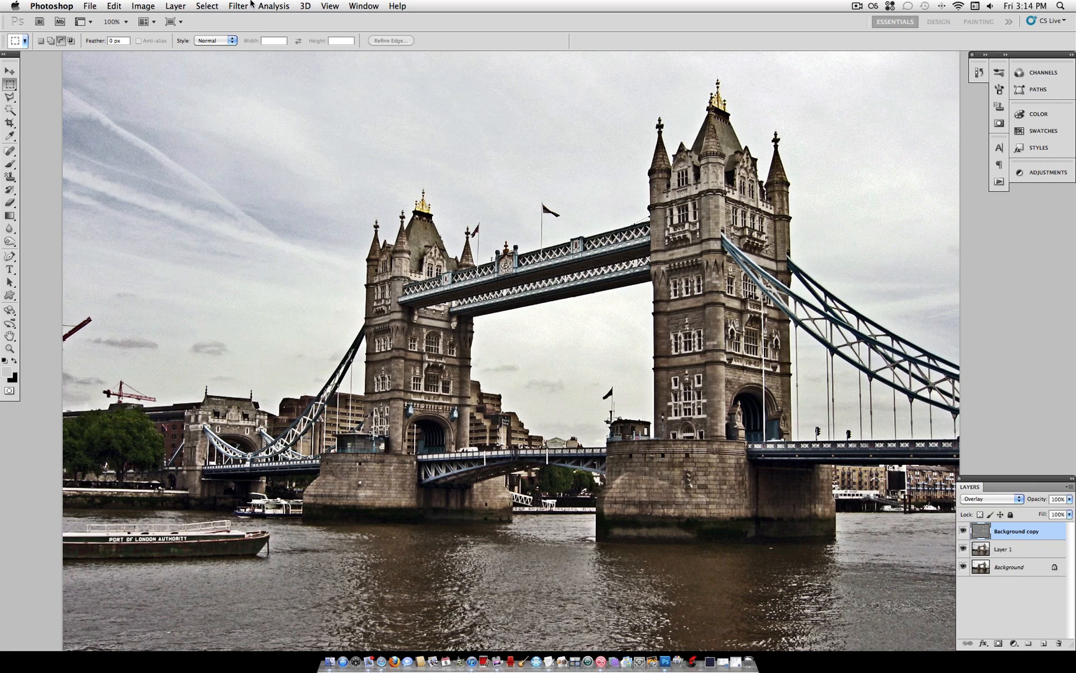
# - Add a new Color Balance adjustment layer above the stack
pyautogui.click(178, 6)
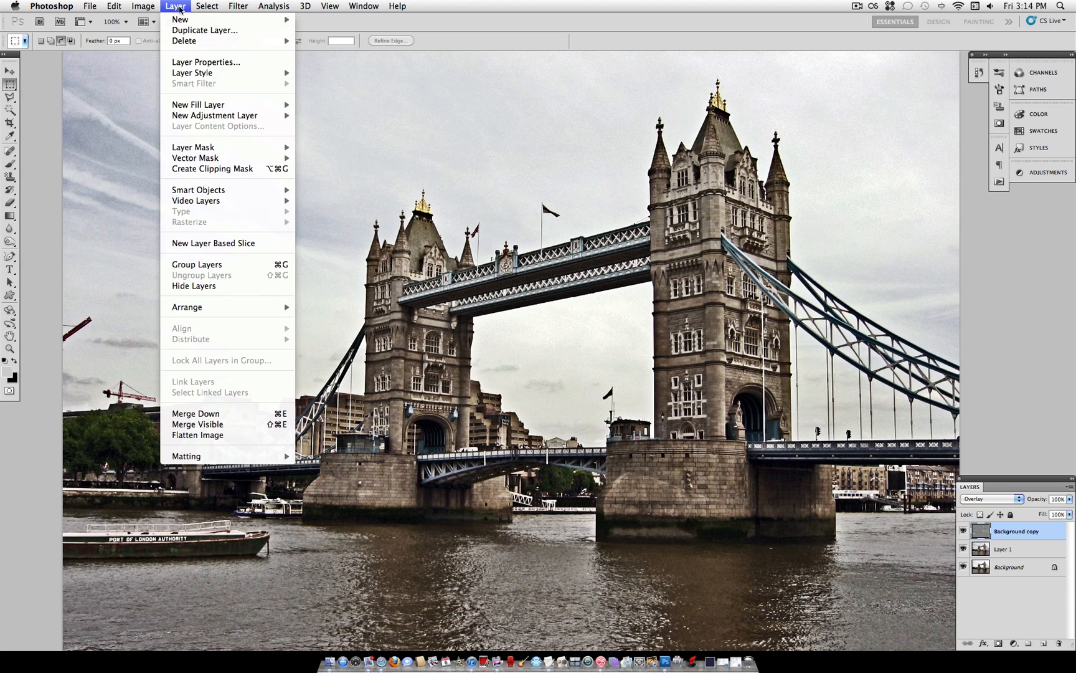
pyautogui.moveTo(214, 115)
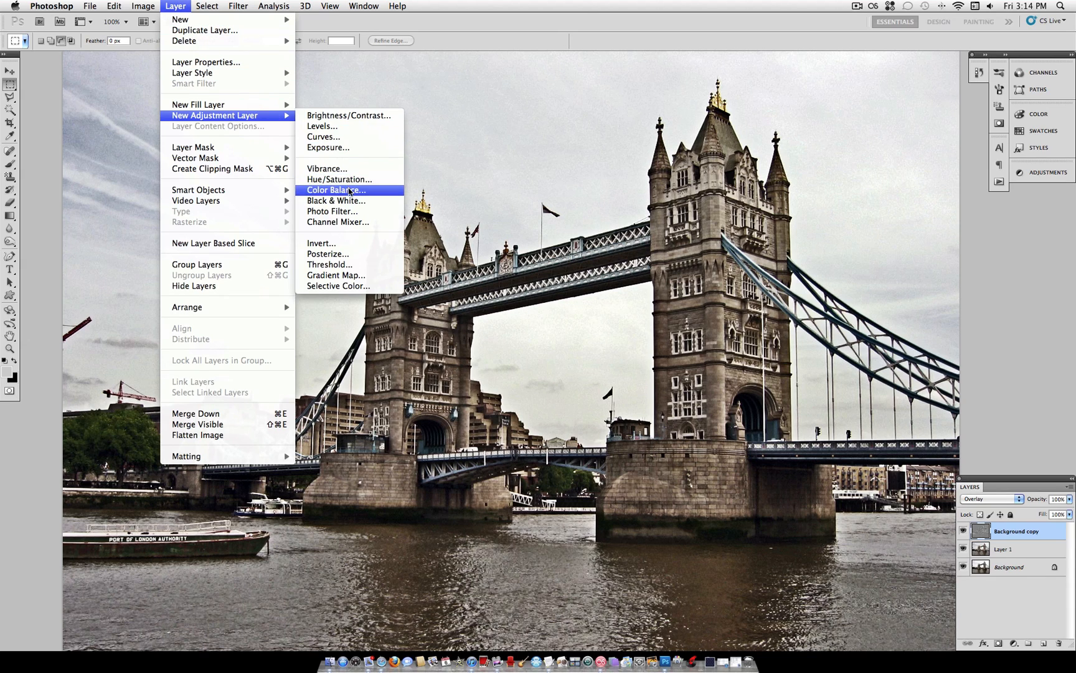
pyautogui.click(347, 190)
pyautogui.click(635, 286)
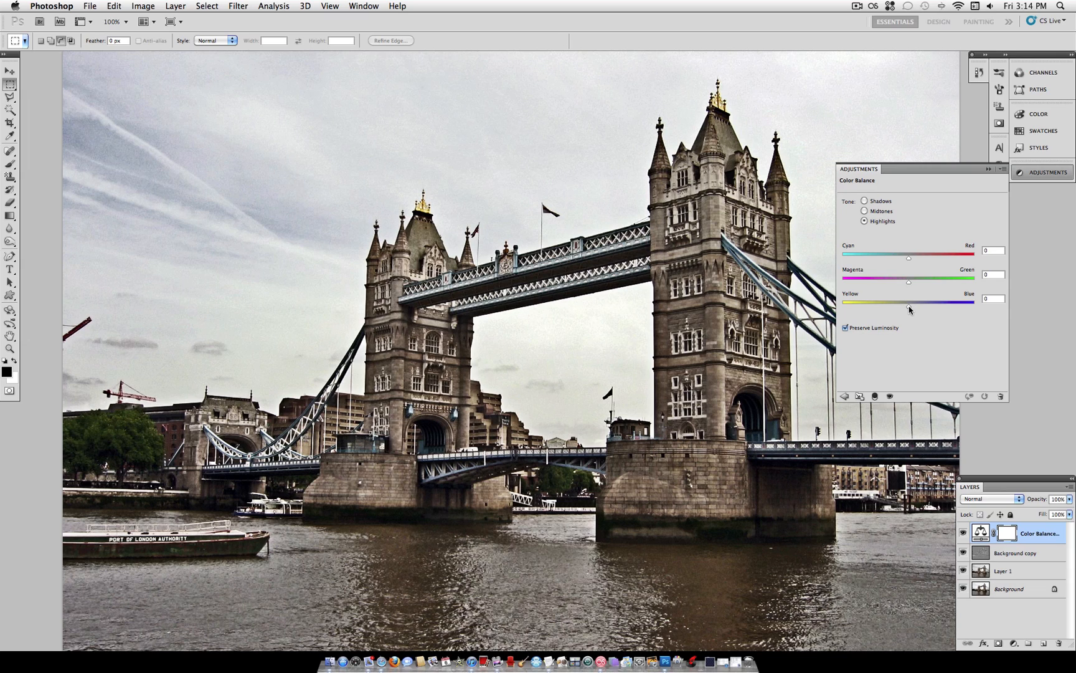
# - Warm the highlights to Cyan/Red +24, Magenta/Green +2, Yellow/Blue -23
pyautogui.moveTo(909, 304); pyautogui.dragTo(894, 304)
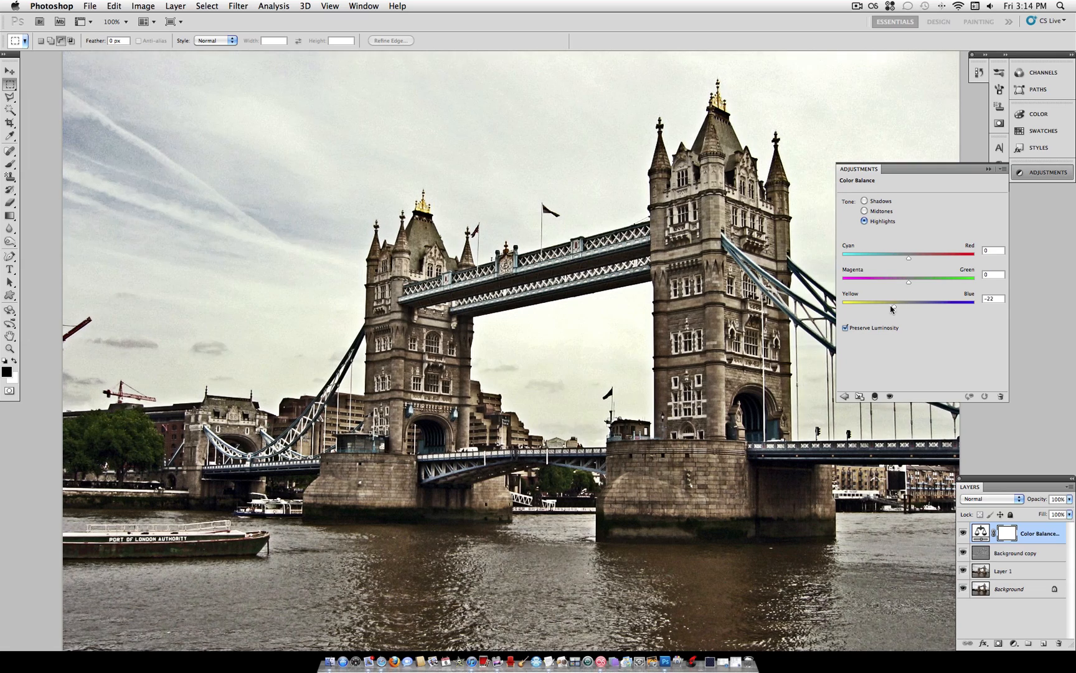
pyautogui.moveTo(909, 258); pyautogui.dragTo(913, 258)
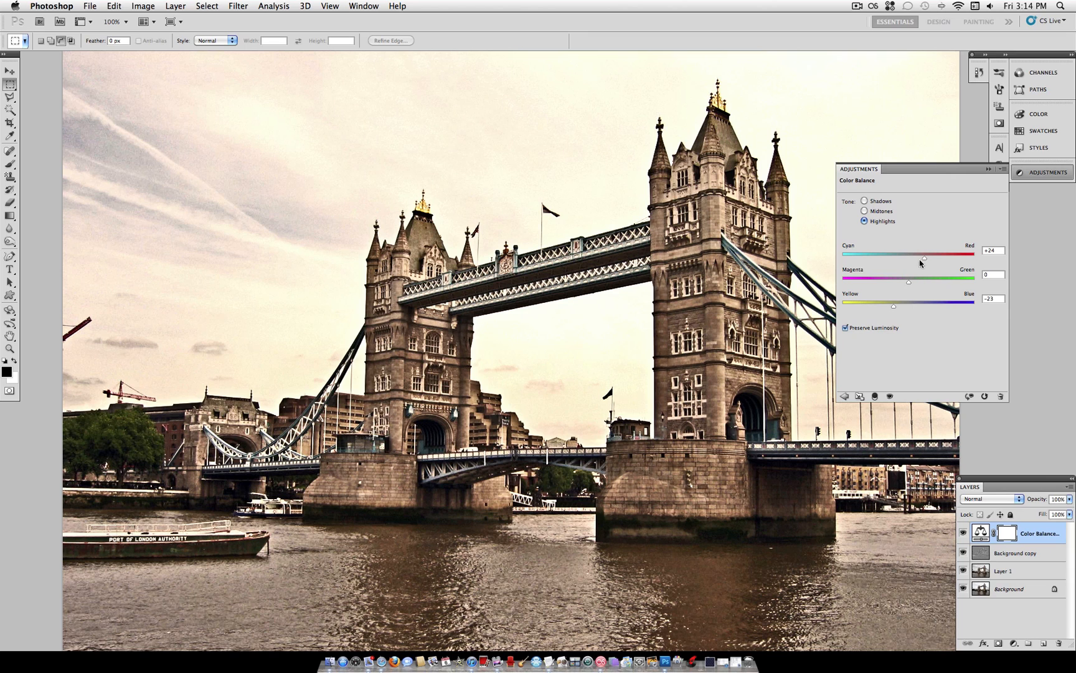
pyautogui.moveTo(910, 281); pyautogui.dragTo(910, 281)
# - Balance the shadows, pushing them toward blue
pyautogui.click(864, 201)
pyautogui.moveTo(908, 305)
pyautogui.mouseDown()
pyautogui.moveTo(925, 306)
pyautogui.moveTo(907, 260)
pyautogui.mouseUp()
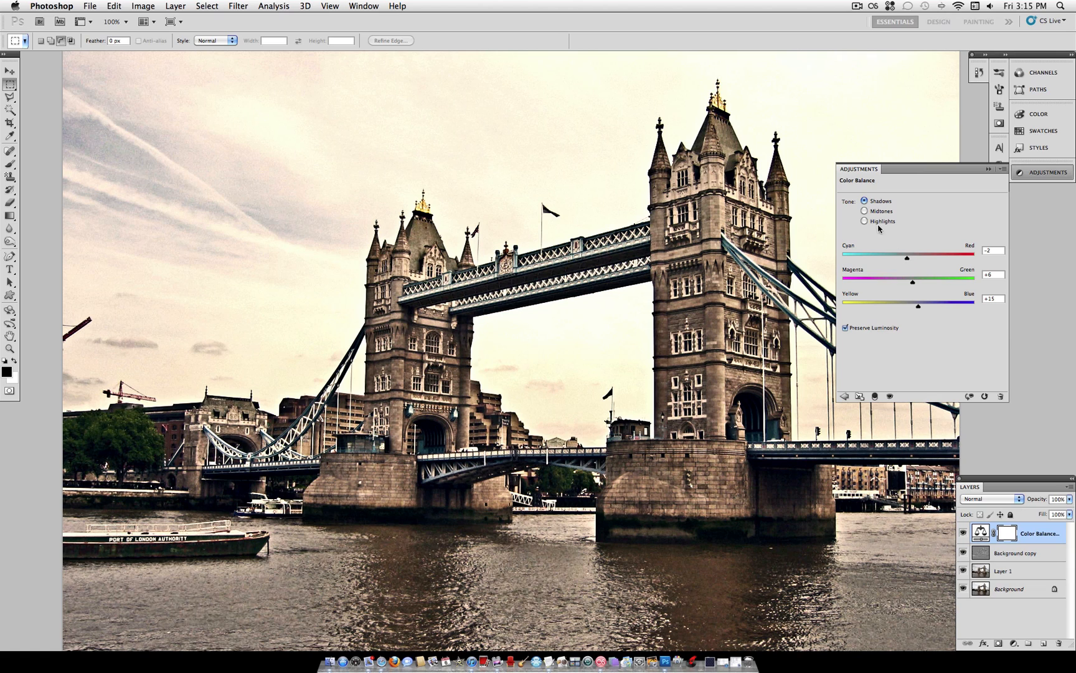
# - Shift the midtones toward magenta for a pink cast, slightly toward green, and review the tones
pyautogui.click(864, 211)
pyautogui.moveTo(909, 282)
pyautogui.mouseDown()
pyautogui.moveTo(895, 282)
pyautogui.moveTo(898, 307)
pyautogui.moveTo(908, 307)
pyautogui.mouseUp()
pyautogui.moveTo(908, 258); pyautogui.dragTo(906, 258)
pyautogui.click(865, 221)
pyautogui.click(865, 201)
# - Close the Color Balance settings and Alt-toggle the Background eye to compare with the original
pyautogui.click(1043, 171)
pyautogui.scroll(-1, 512, 336)
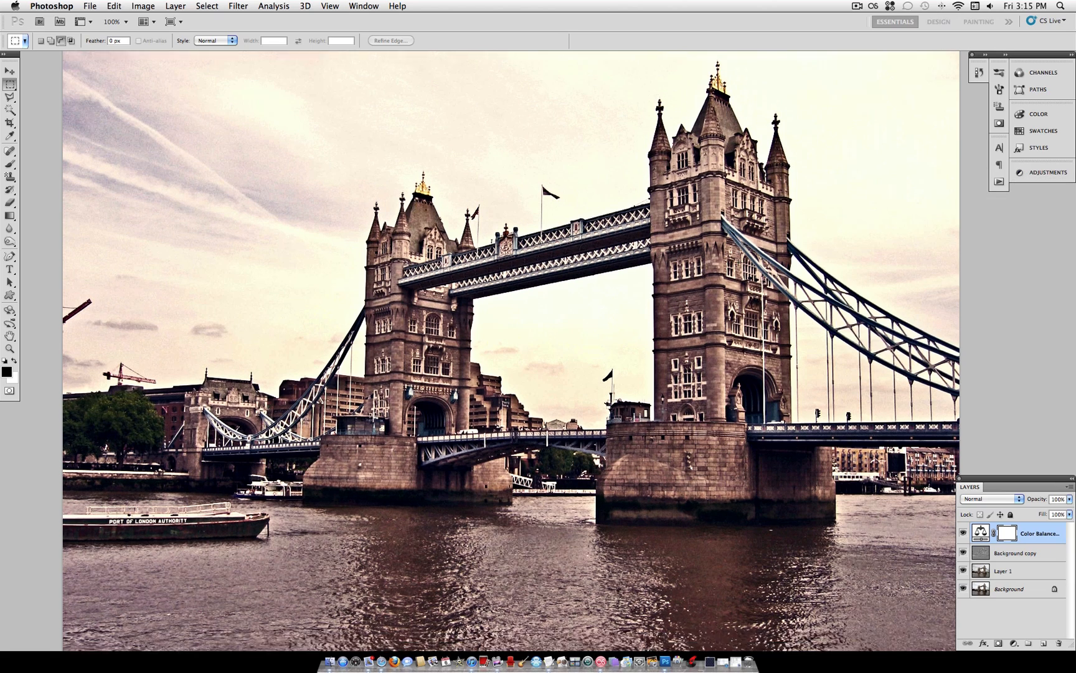
pyautogui.scroll(-1, 511, 336)
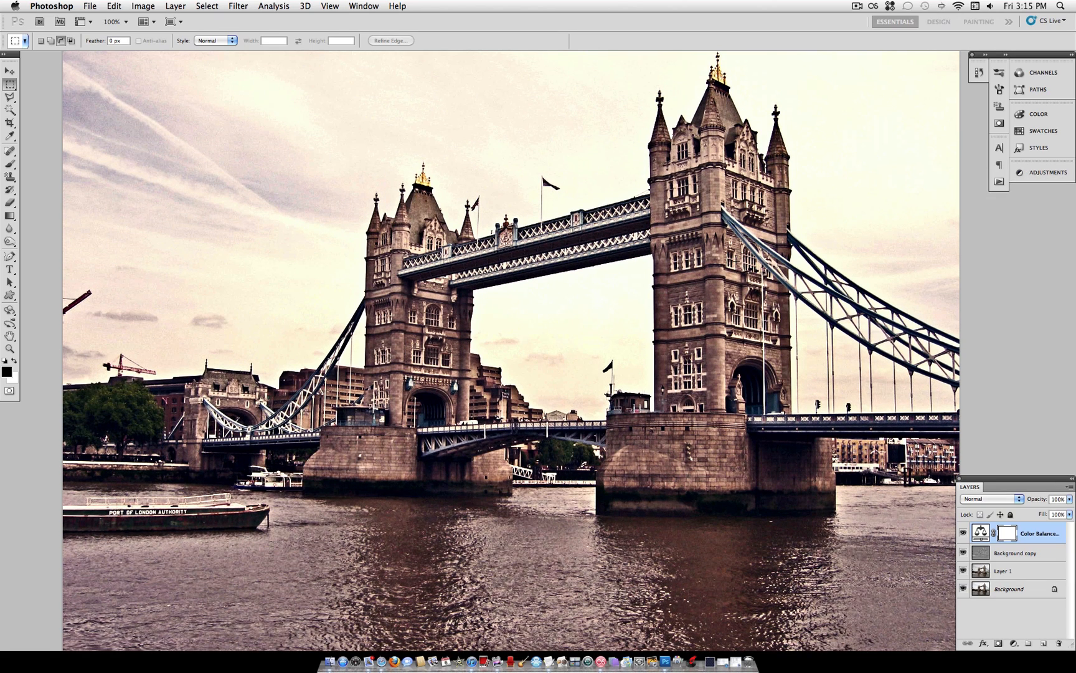
pyautogui.keyDown('alt'); pyautogui.click(963, 589); pyautogui.keyUp('alt')
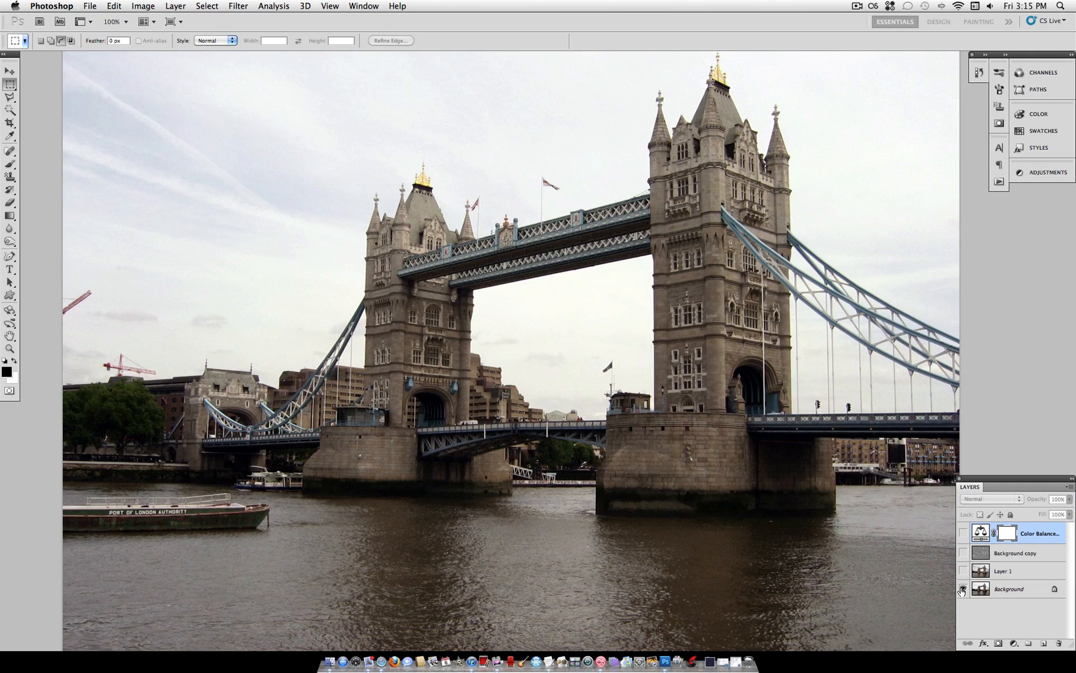
pyautogui.keyDown('alt'); pyautogui.click(964, 589); pyautogui.keyUp('alt')
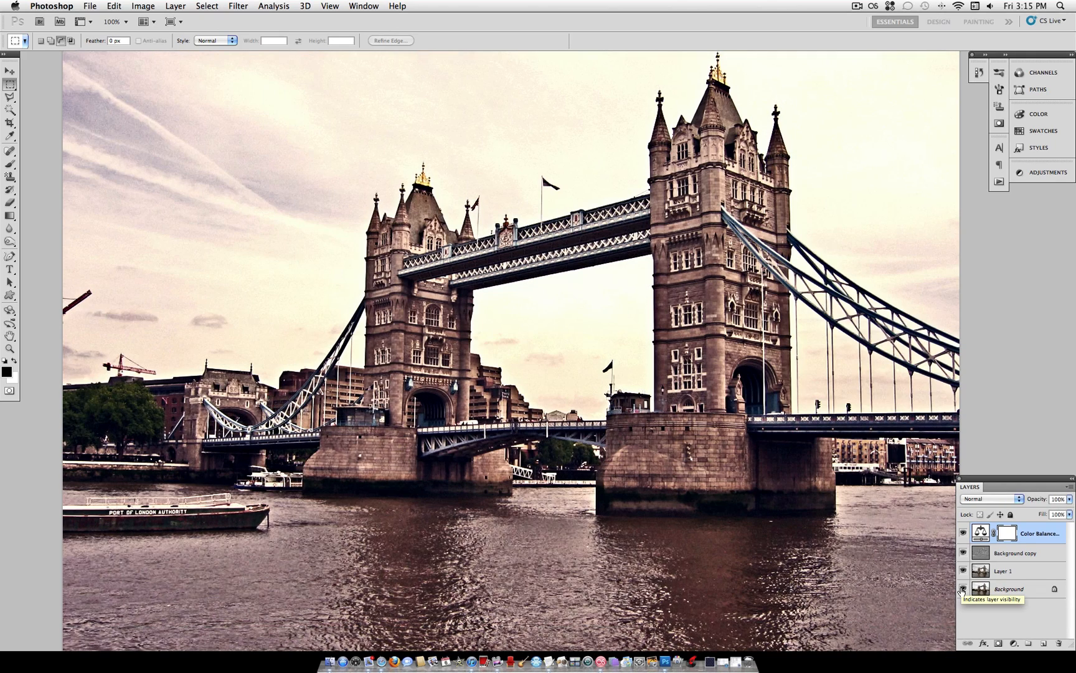